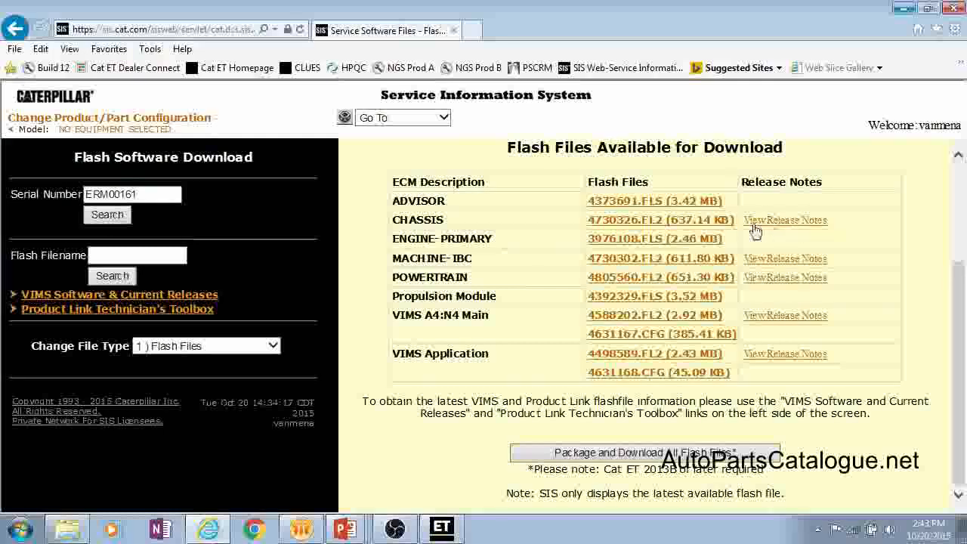
Read through the release notes for the VIMS A4:N4 Main flash file and close them.
{"action": "left_click", "coordinate": [782, 316]}
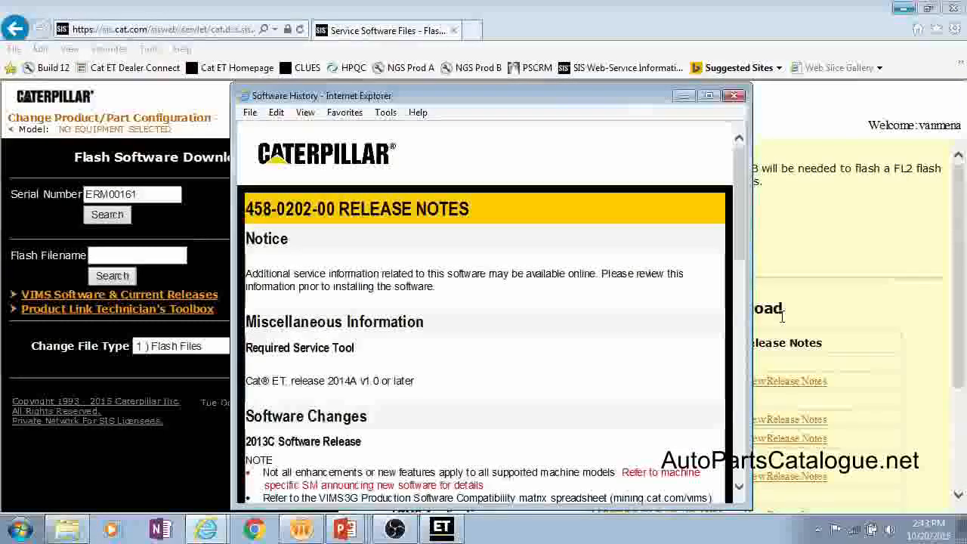
{"action": "scroll", "coordinate": [495, 257], "scroll_direction": "down", "scroll_amount": 15}
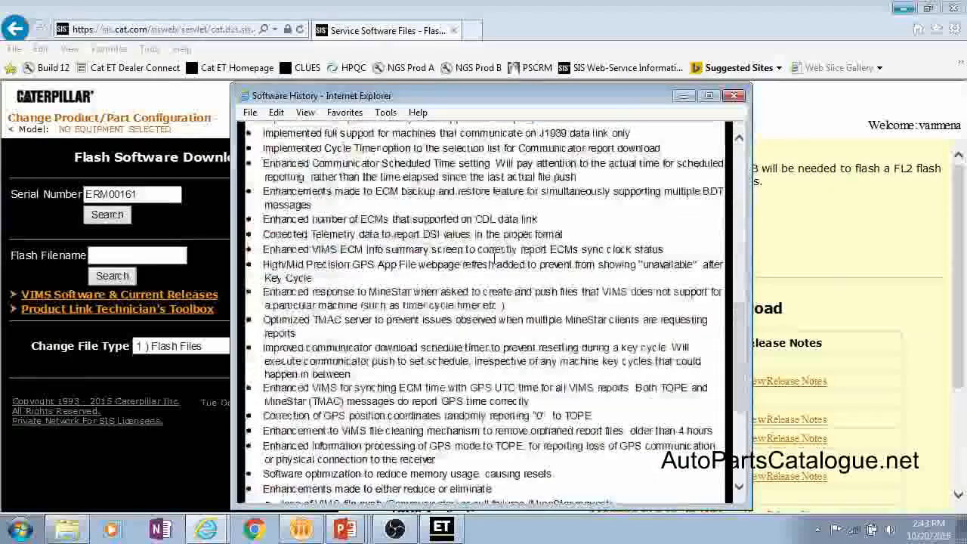
{"action": "scroll", "coordinate": [495, 259], "scroll_direction": "up", "scroll_amount": 4}
{"action": "scroll", "coordinate": [493, 258], "scroll_direction": "up", "scroll_amount": 5}
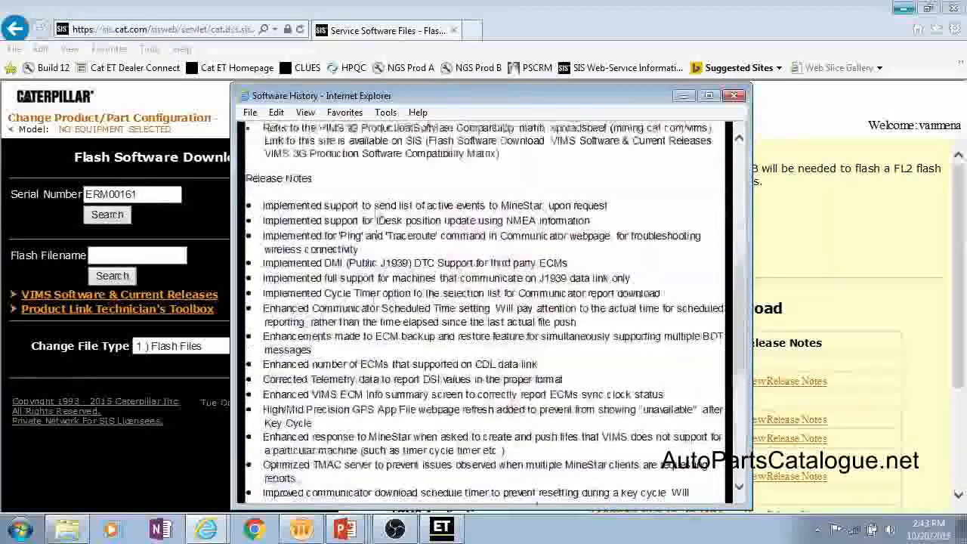
{"action": "scroll", "coordinate": [325, 272], "scroll_direction": "up", "scroll_amount": 5}
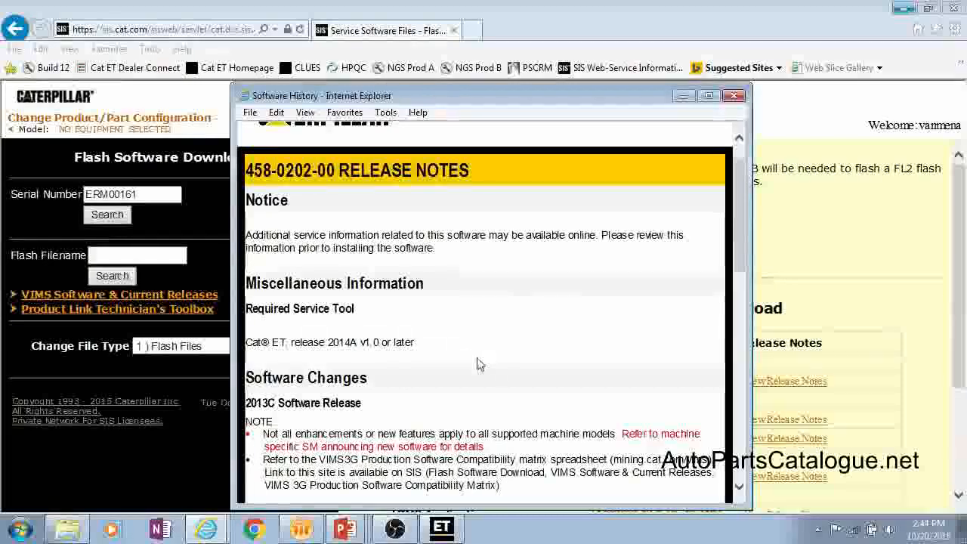
{"action": "scroll", "coordinate": [542, 331], "scroll_direction": "down", "scroll_amount": 10}
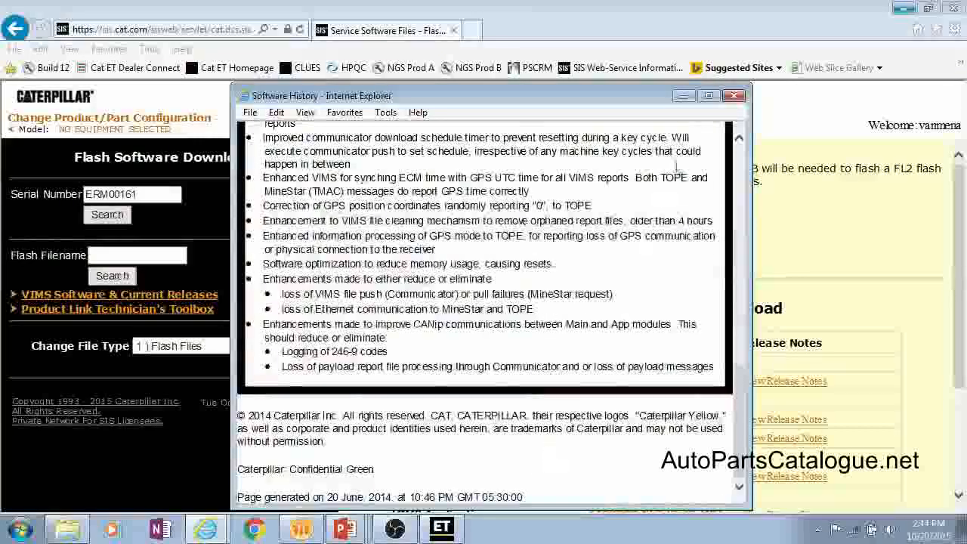
{"action": "left_click", "coordinate": [734, 96]}
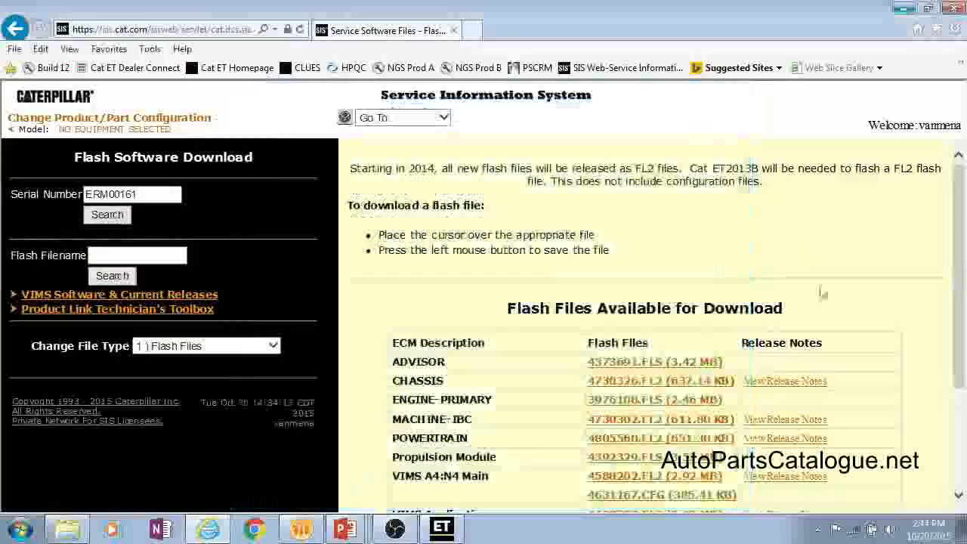
Review the release notes for the CHASSIS flash file, including affected population, required service tool and software changes, and close them.
{"action": "left_click", "coordinate": [788, 382]}
{"action": "scroll", "coordinate": [535, 311], "scroll_direction": "down", "scroll_amount": 2}
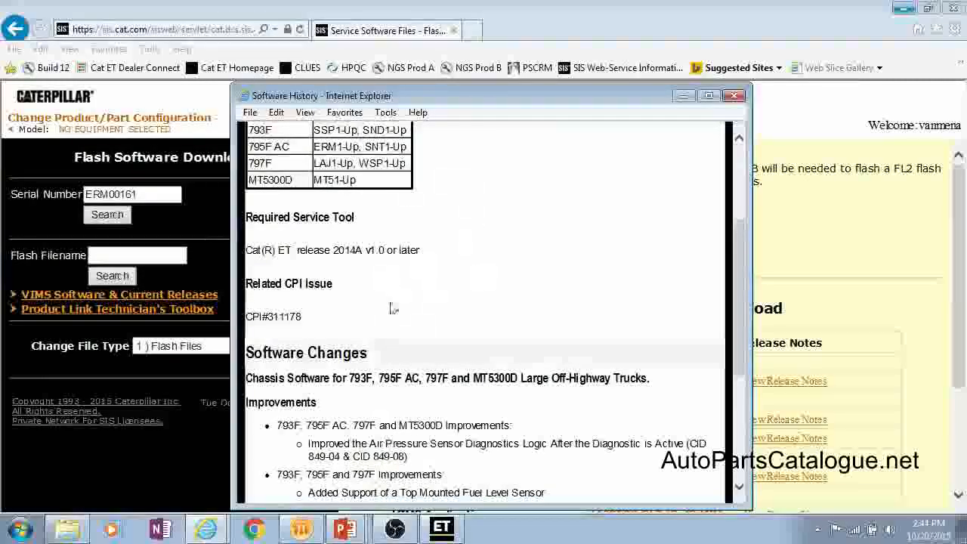
{"action": "scroll", "coordinate": [538, 303], "scroll_direction": "down", "scroll_amount": 3}
{"action": "scroll", "coordinate": [538, 303], "scroll_direction": "down", "scroll_amount": 5}
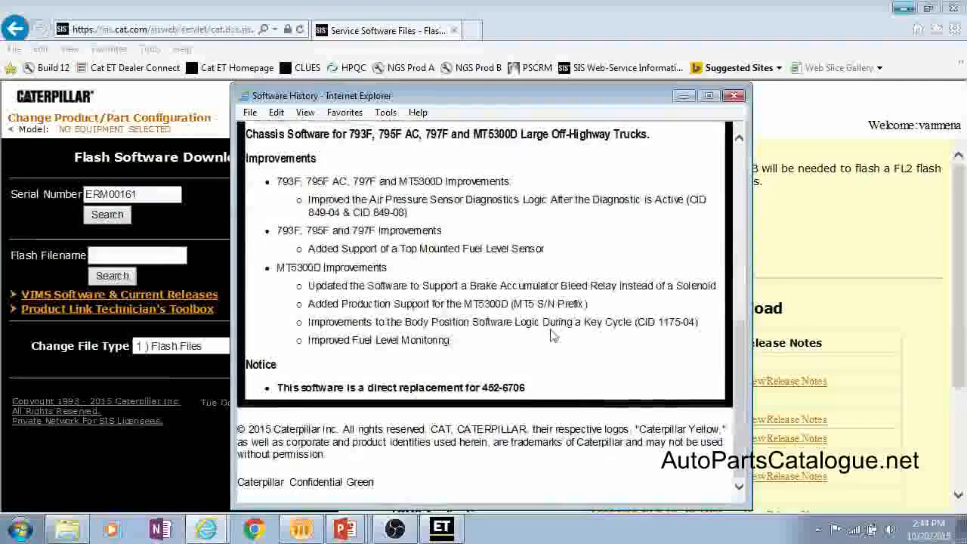
{"action": "scroll", "coordinate": [551, 345], "scroll_direction": "up", "scroll_amount": 10}
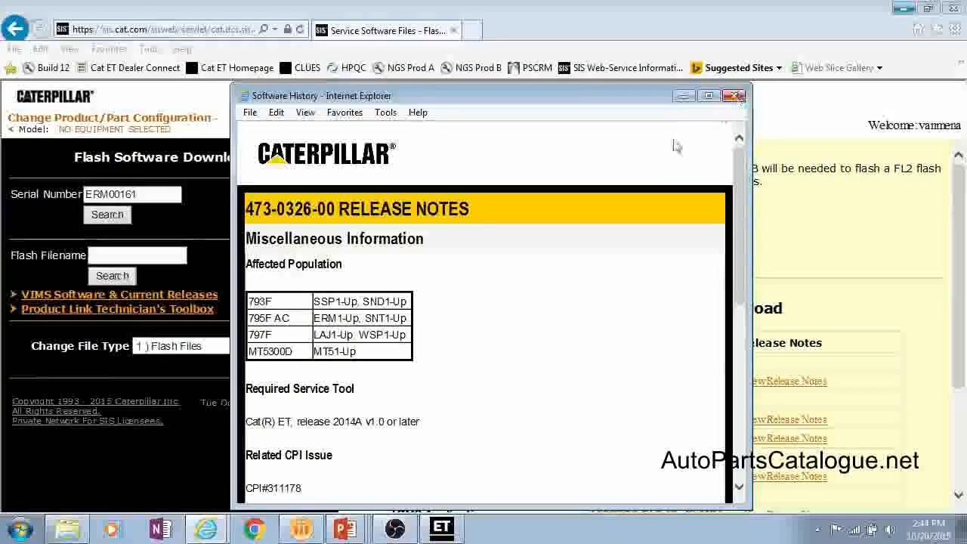
{"action": "left_click", "coordinate": [738, 98]}
Switch to Cat Electronic Technician and start WinFlash, declining the ECM replacement.
{"action": "scroll", "coordinate": [907, 257], "scroll_direction": "down", "scroll_amount": 3}
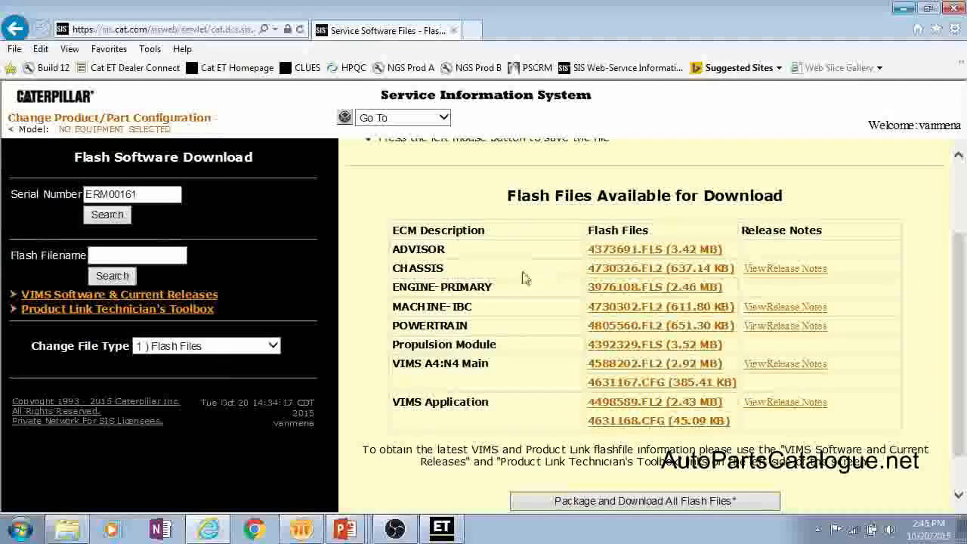
{"action": "scroll", "coordinate": [484, 283], "scroll_direction": "down", "scroll_amount": 2}
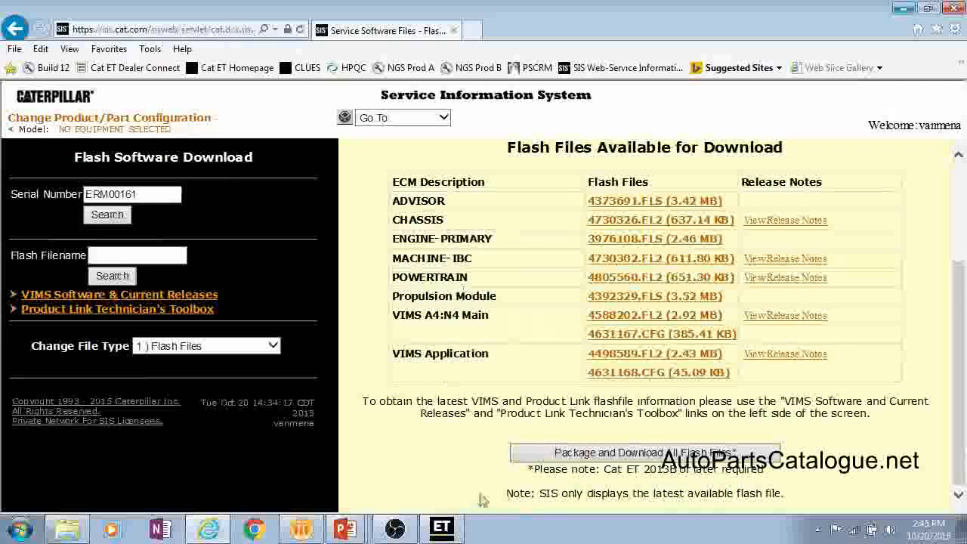
{"action": "left_click", "coordinate": [441, 529]}
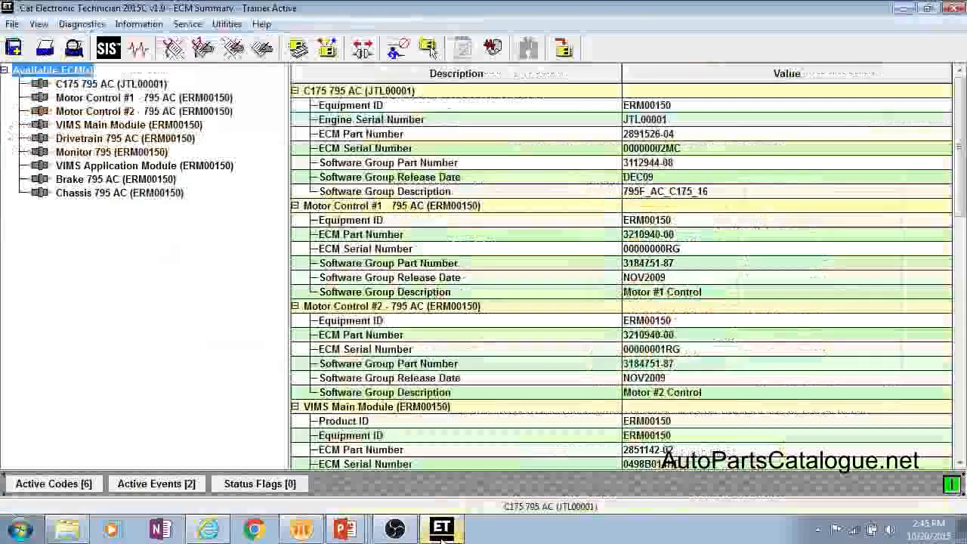
{"action": "left_click", "coordinate": [563, 49]}
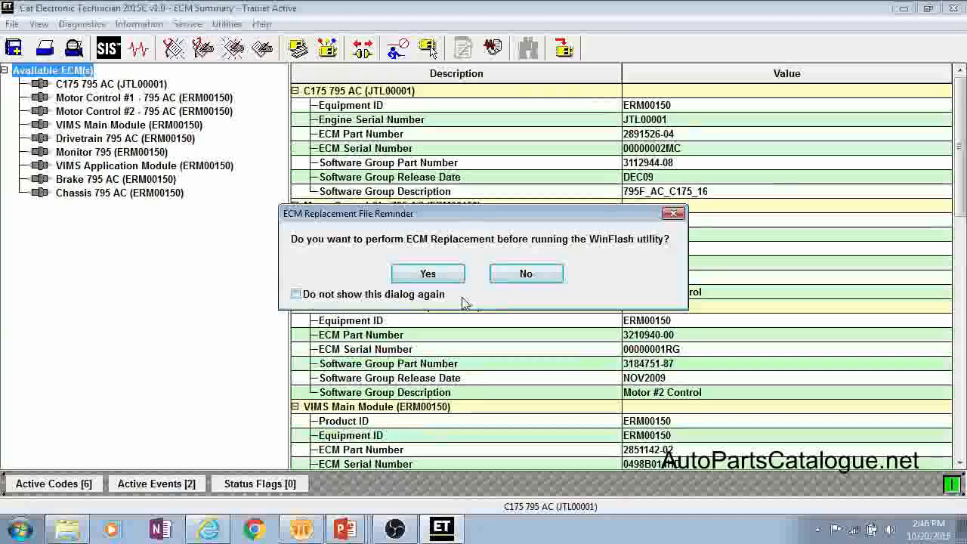
{"action": "left_click", "coordinate": [511, 279]}
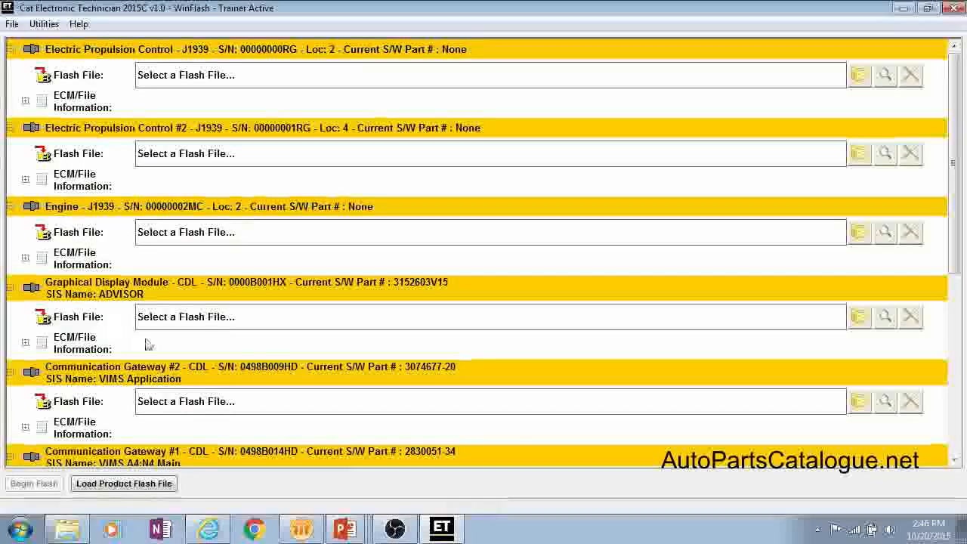
Preview flash file 4228047.FLS for the first Electric Propulsion Control without loading it, and expand that control's ECM/File Information.
{"action": "left_click", "coordinate": [861, 80]}
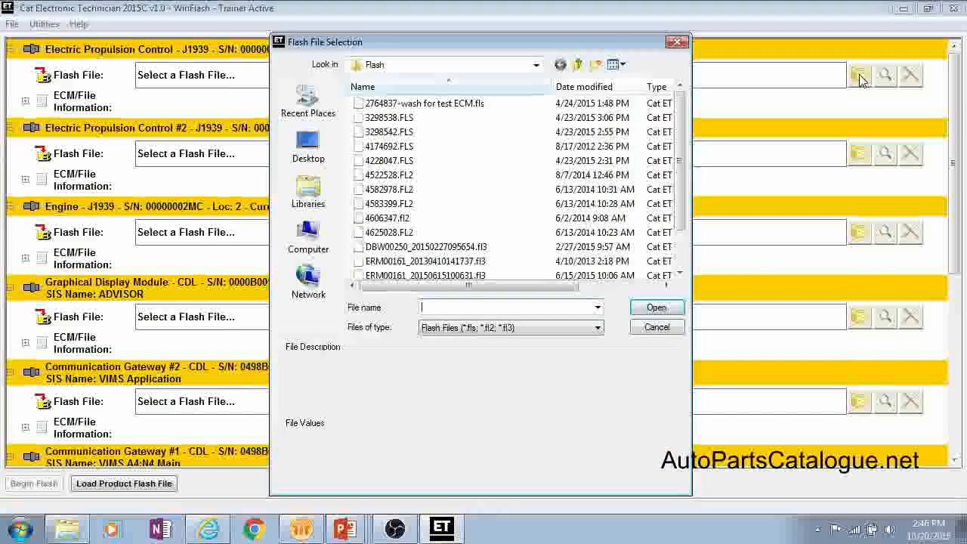
{"action": "left_click", "coordinate": [394, 162]}
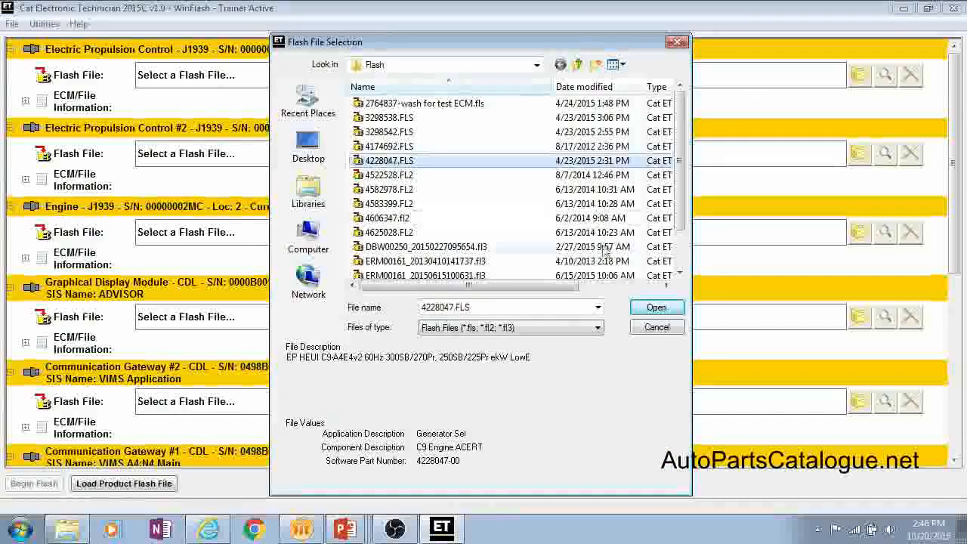
{"action": "left_click", "coordinate": [657, 329]}
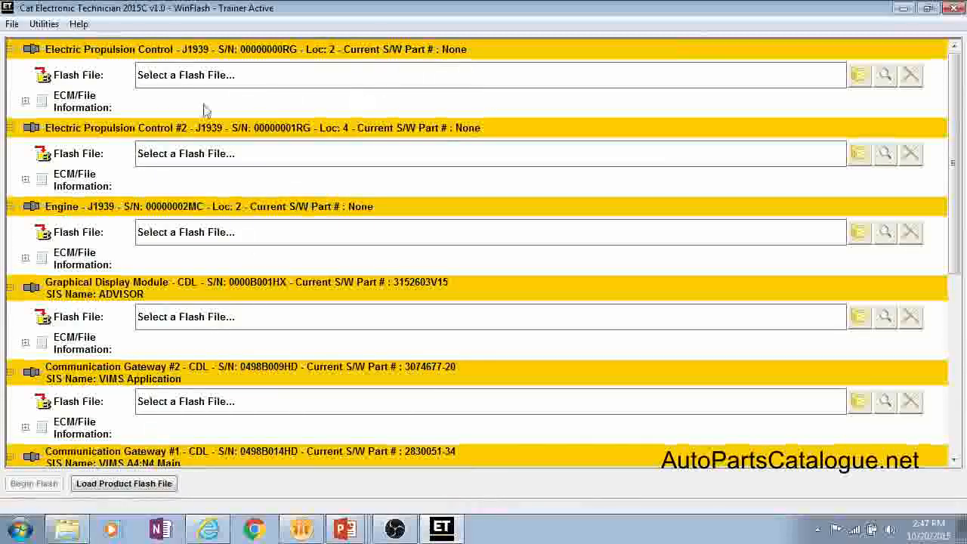
{"action": "left_click", "coordinate": [25, 101]}
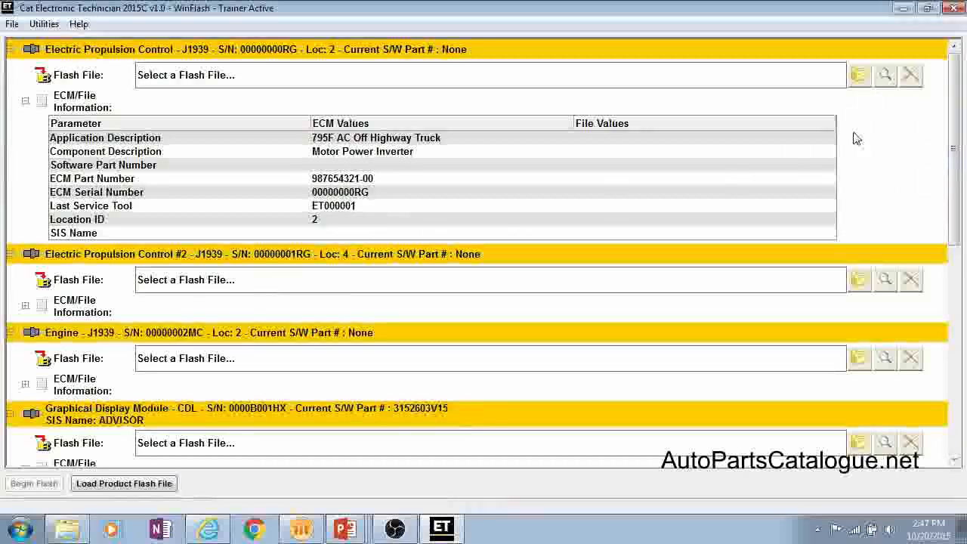
Search the Service Information System for Chassis Control's flash file by its prefilled filename and close the website window.
{"action": "scroll", "coordinate": [850, 170], "scroll_direction": "down", "scroll_amount": 5}
{"action": "scroll", "coordinate": [561, 355], "scroll_direction": "down", "scroll_amount": 5}
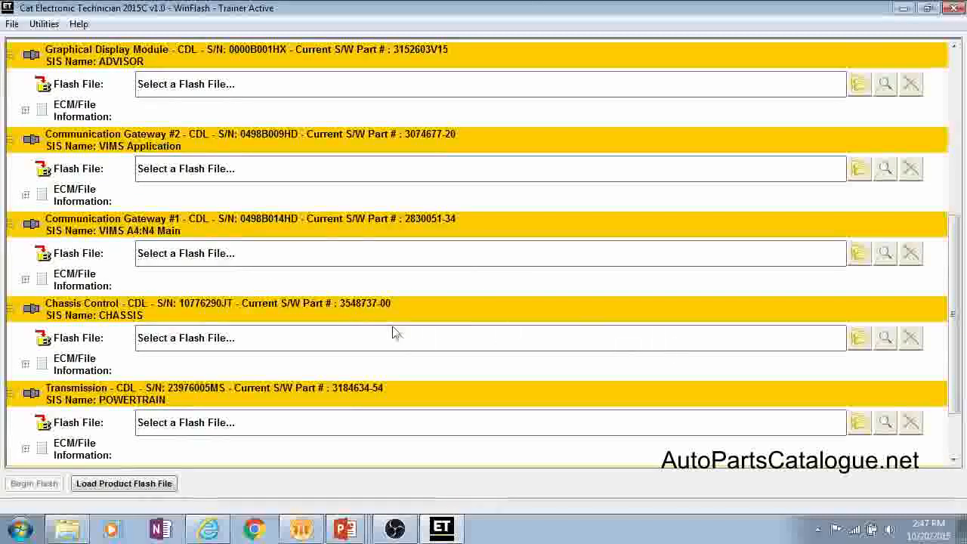
{"action": "left_click", "coordinate": [888, 344]}
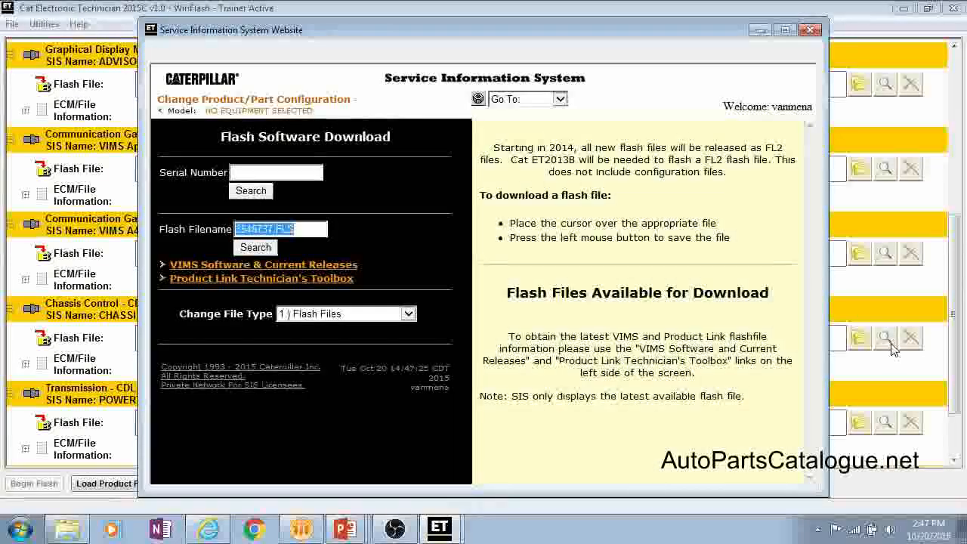
{"action": "left_click", "coordinate": [257, 248]}
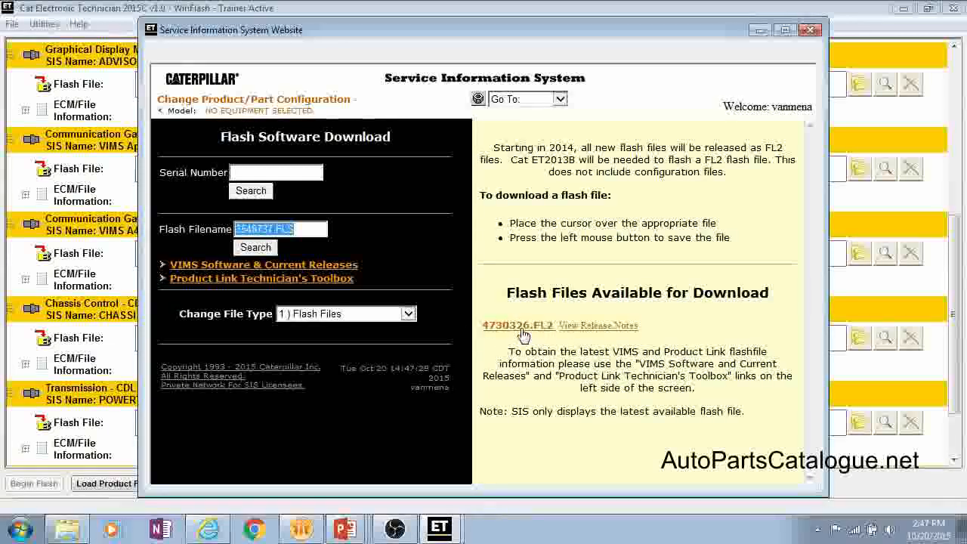
{"action": "left_click", "coordinate": [810, 31]}
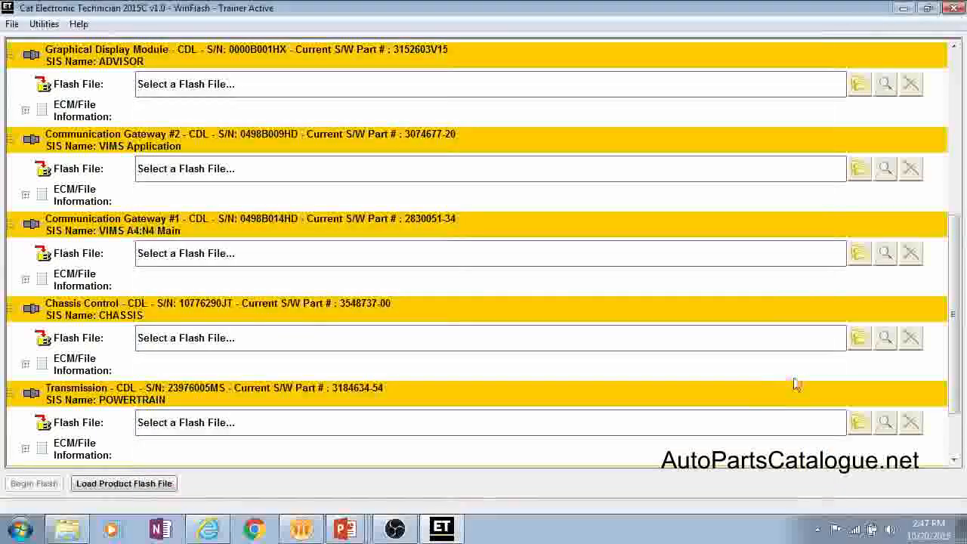
Assign the 4730326-00 chassis software from ERM00161_20150615100631.fl3 to Chassis Control, accepting the location mismatch, and remove it again.
{"action": "scroll", "coordinate": [483, 318], "scroll_direction": "up", "scroll_amount": 3}
{"action": "scroll", "coordinate": [481, 318], "scroll_direction": "down", "scroll_amount": 1}
{"action": "scroll", "coordinate": [537, 309], "scroll_direction": "up", "scroll_amount": 1}
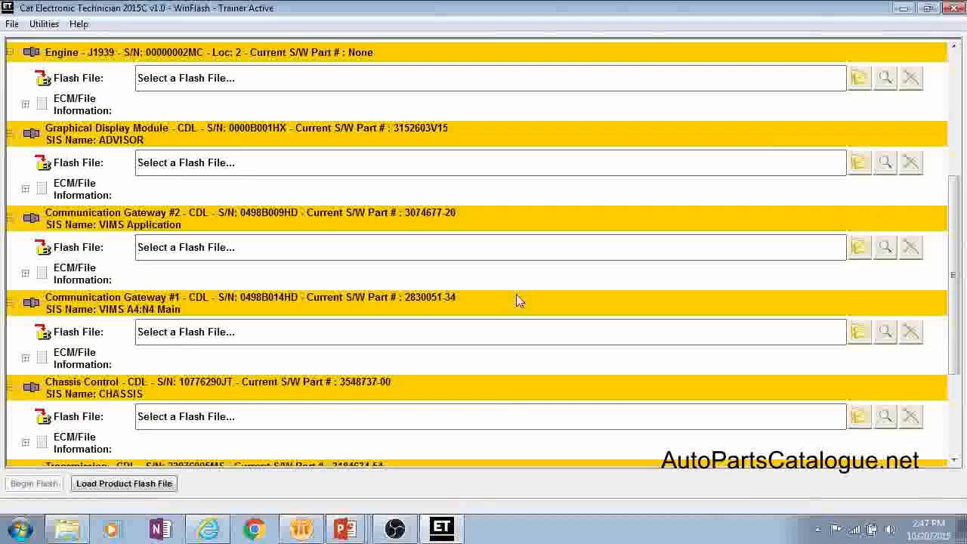
{"action": "left_click", "coordinate": [860, 417]}
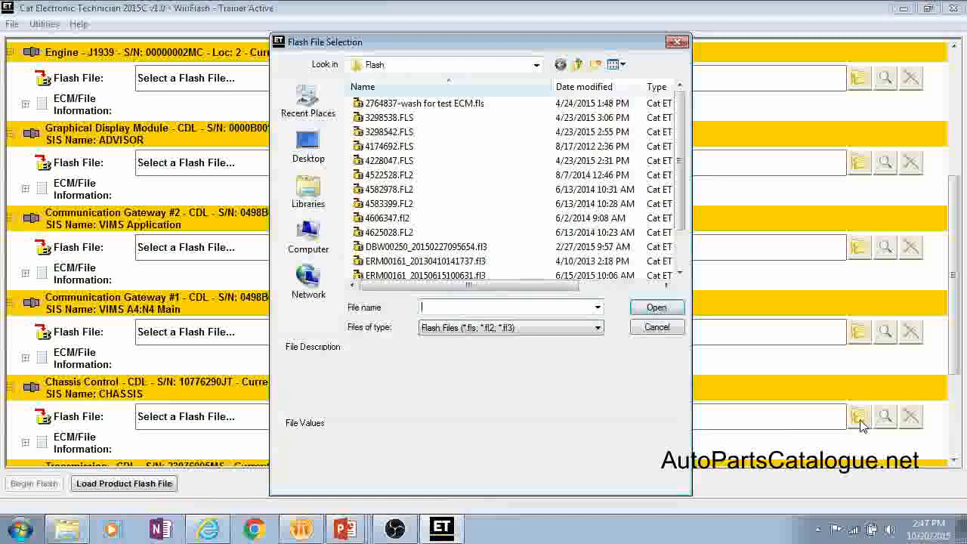
{"action": "left_click", "coordinate": [466, 276]}
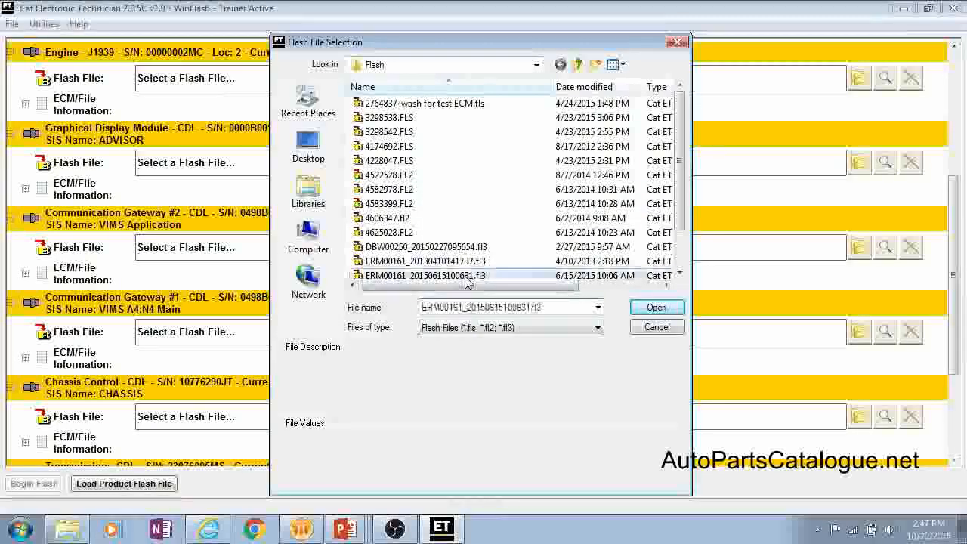
{"action": "left_click", "coordinate": [657, 308]}
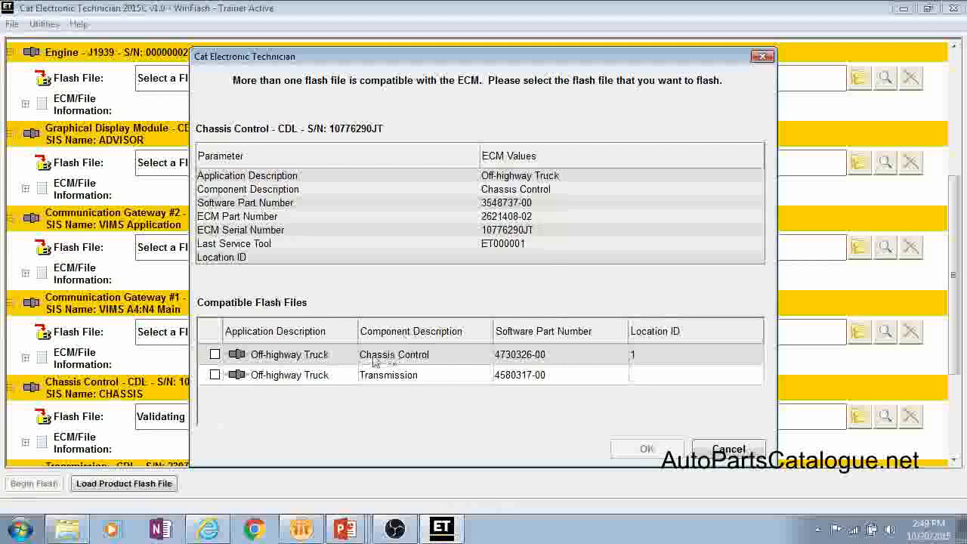
{"action": "left_click", "coordinate": [215, 354]}
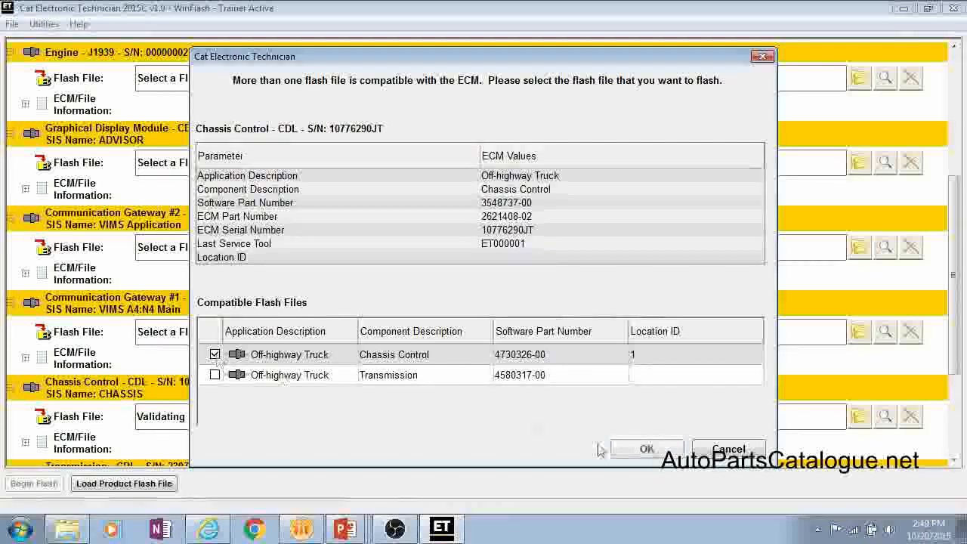
{"action": "left_click", "coordinate": [641, 449]}
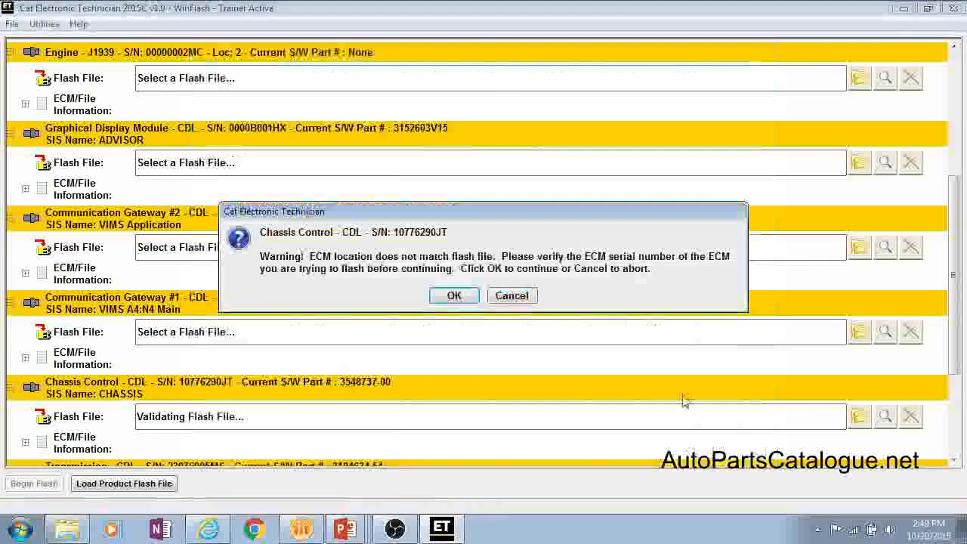
{"action": "left_click", "coordinate": [455, 296]}
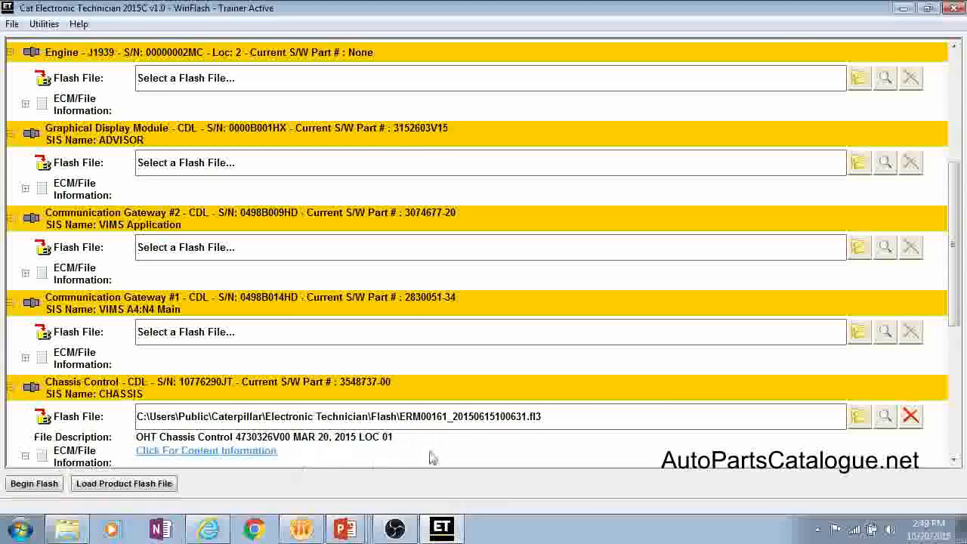
{"action": "left_click", "coordinate": [912, 417]}
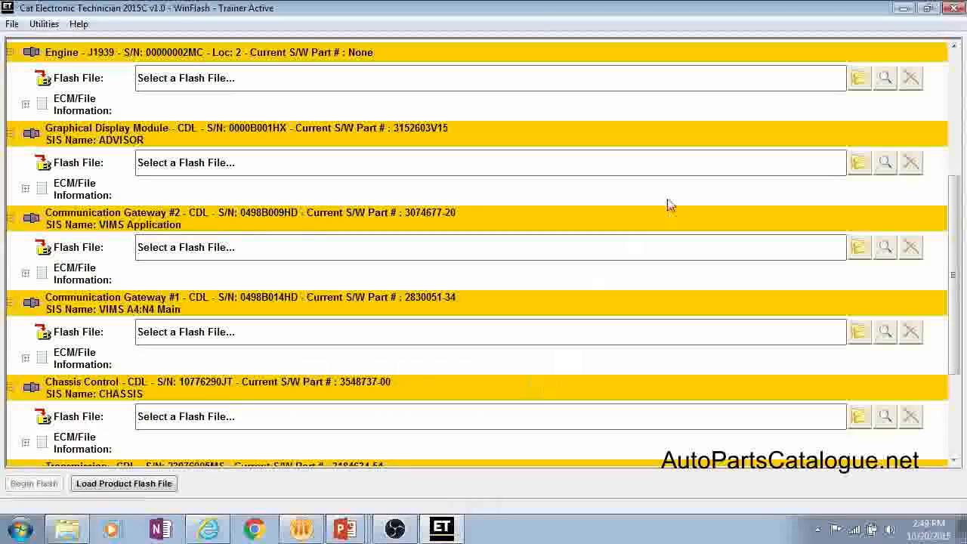
Load ERM00161_20150615100631.fl3 as the product flash file for all detected ECMs.
{"action": "scroll", "coordinate": [669, 205], "scroll_direction": "up", "scroll_amount": 8}
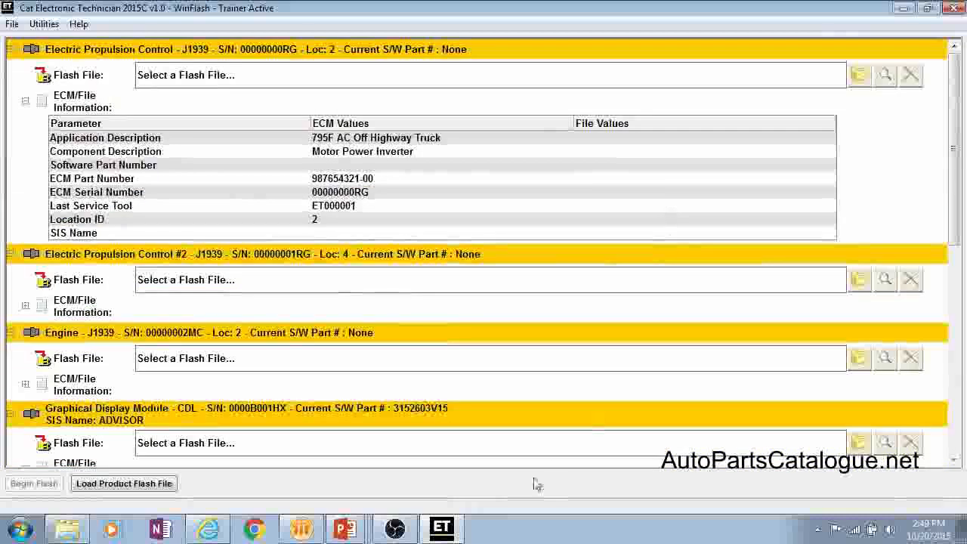
{"action": "left_click", "coordinate": [139, 489]}
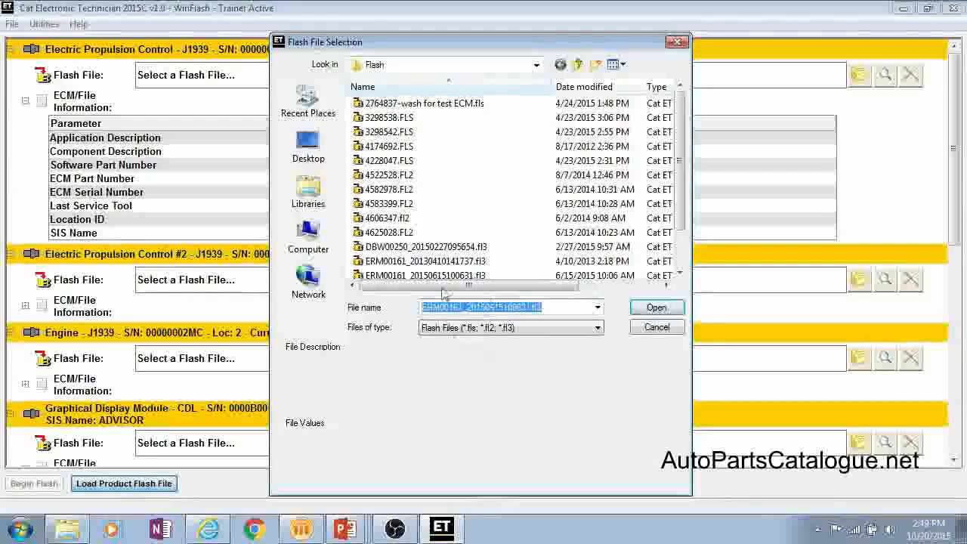
{"action": "left_click", "coordinate": [656, 308]}
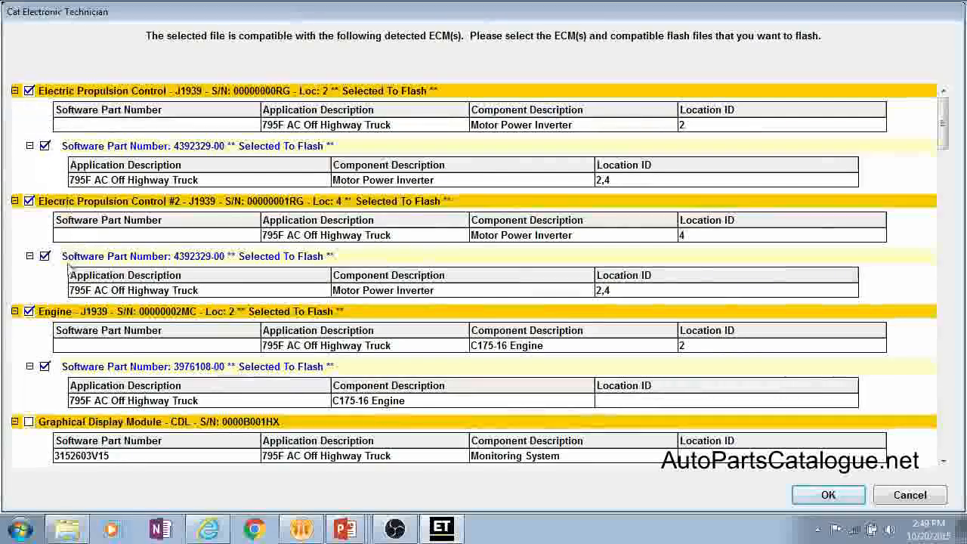
Select software 4373691-00 for the Graphical Display Module, accepting its application and component mismatches.
{"action": "scroll", "coordinate": [366, 138], "scroll_direction": "down", "scroll_amount": 5}
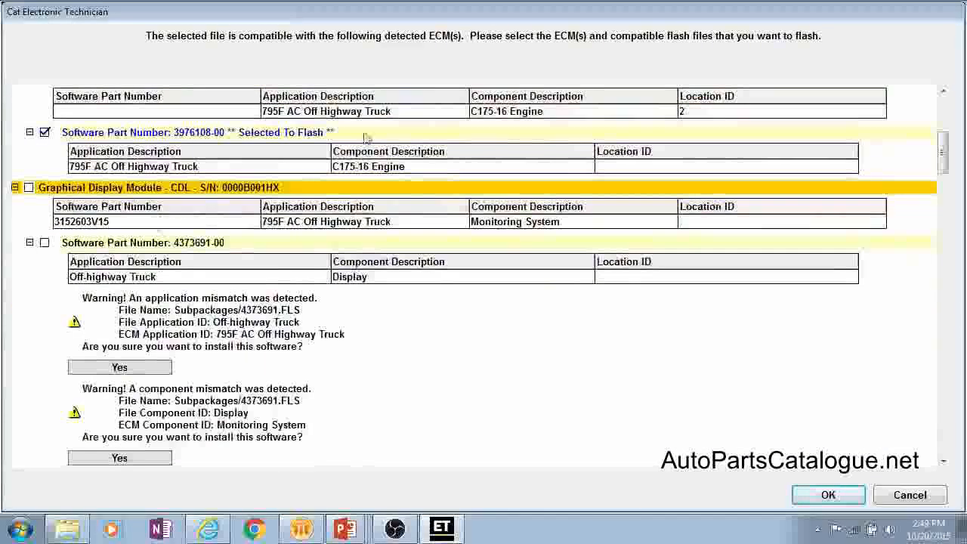
{"action": "scroll", "coordinate": [366, 137], "scroll_direction": "down", "scroll_amount": 1}
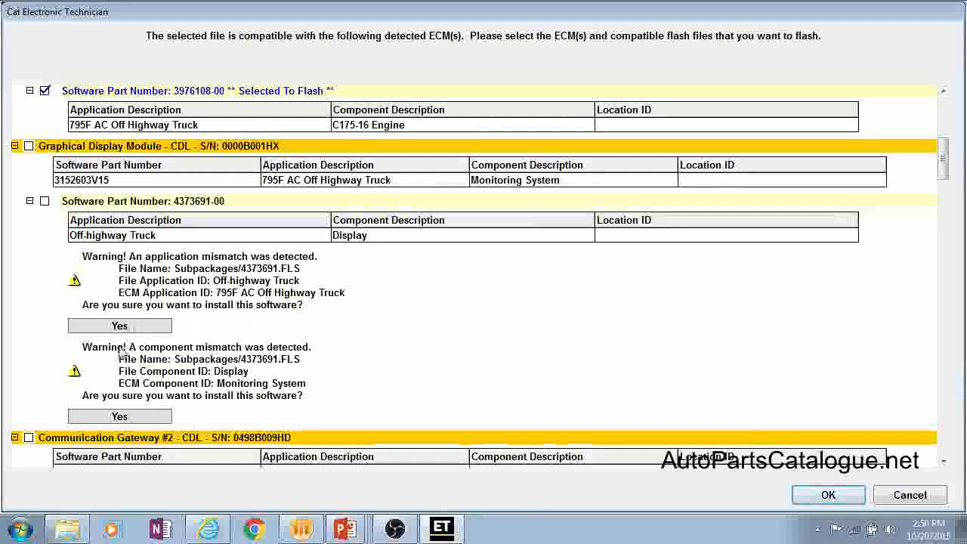
{"action": "left_click", "coordinate": [133, 328]}
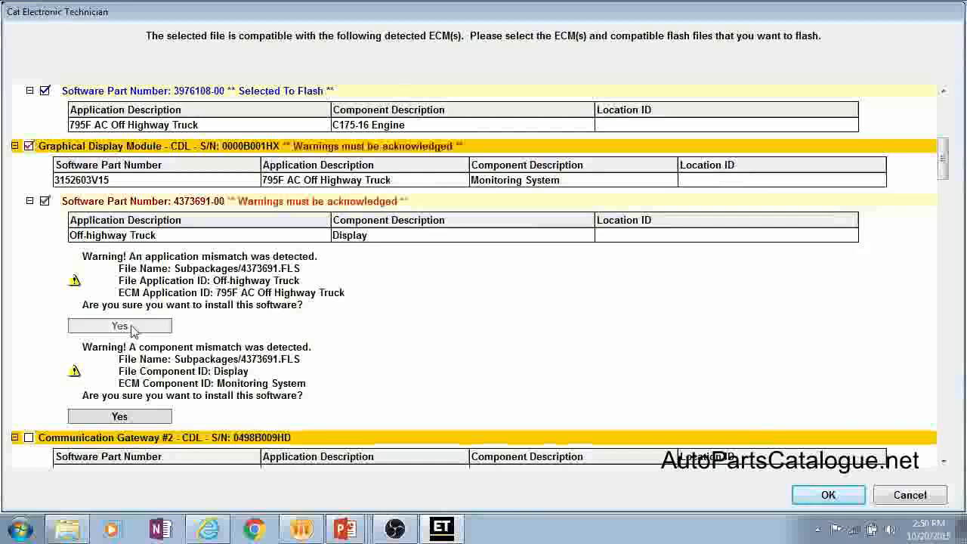
{"action": "left_click", "coordinate": [150, 421]}
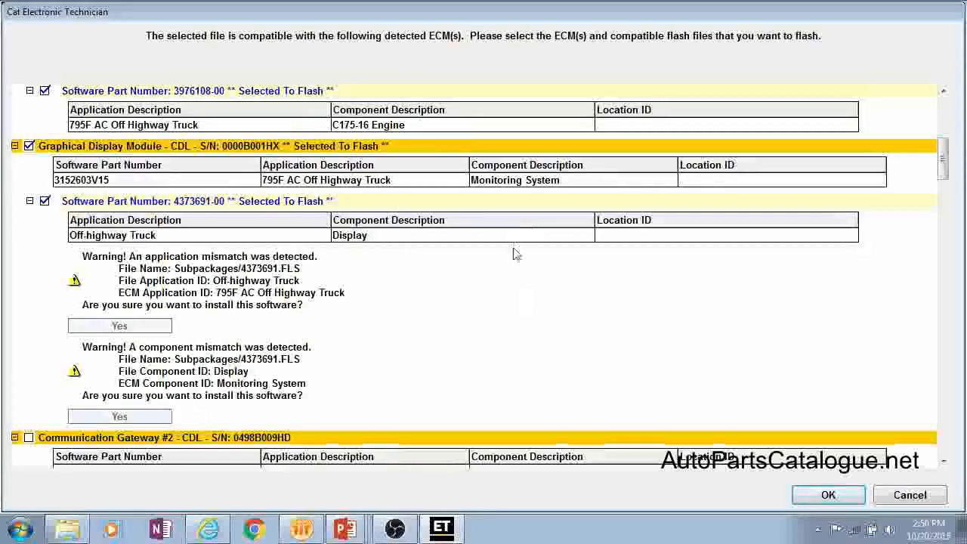
Select software 4498589-00 for Communication Gateway #2 and 4588202-00 for Communication Gateway #1, accepting both location mismatches.
{"action": "scroll", "coordinate": [514, 291], "scroll_direction": "down", "scroll_amount": 10}
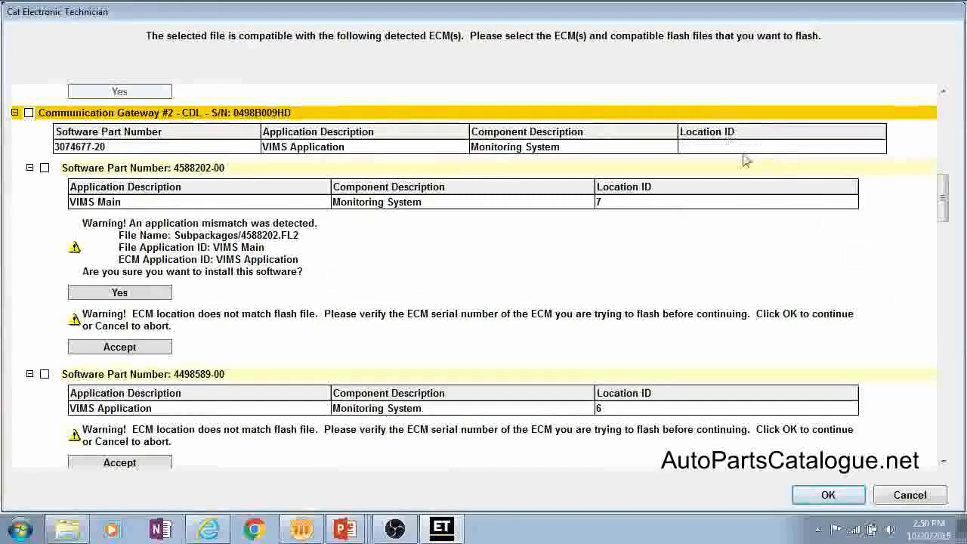
{"action": "scroll", "coordinate": [393, 279], "scroll_direction": "down", "scroll_amount": 1}
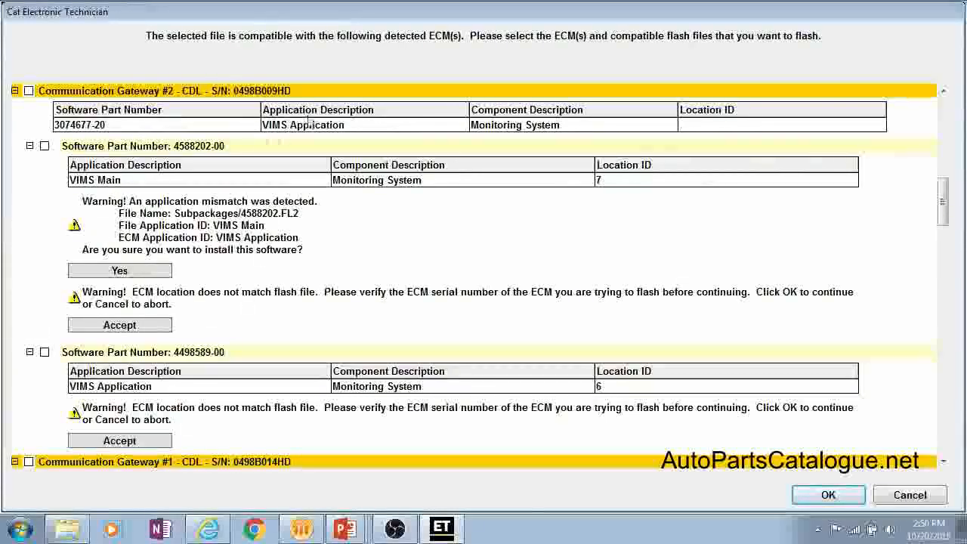
{"action": "left_click", "coordinate": [110, 442]}
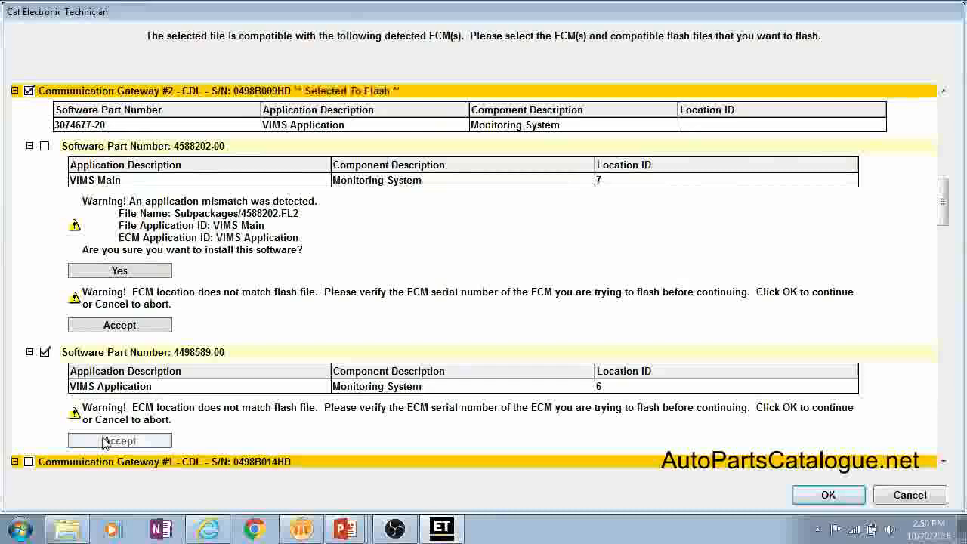
{"action": "scroll", "coordinate": [249, 387], "scroll_direction": "down", "scroll_amount": 2}
{"action": "scroll", "coordinate": [249, 387], "scroll_direction": "down", "scroll_amount": 6}
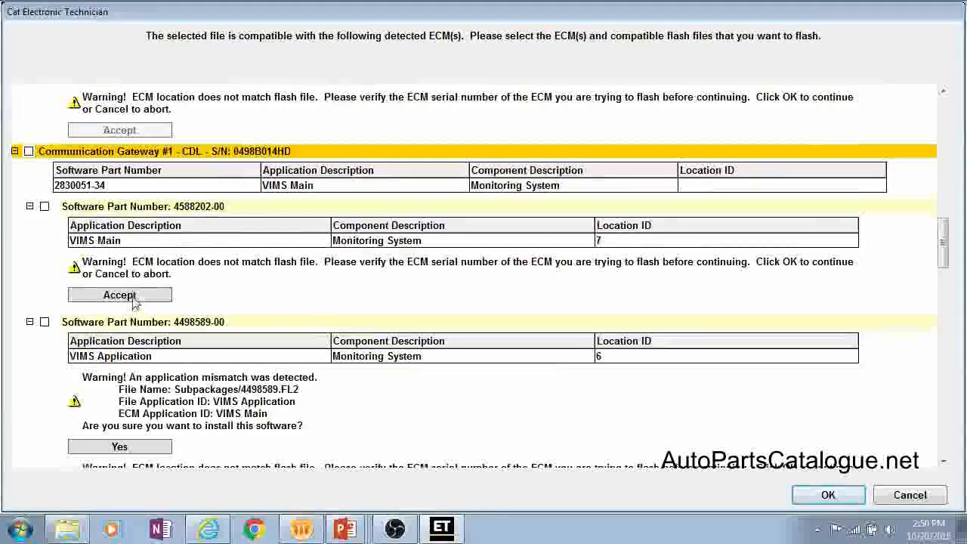
{"action": "left_click", "coordinate": [133, 299]}
Select software 4730326-00 for Chassis Control, accepting its location mismatch, and 4580317-00 for Transmission.
{"action": "scroll", "coordinate": [257, 333], "scroll_direction": "down", "scroll_amount": 9}
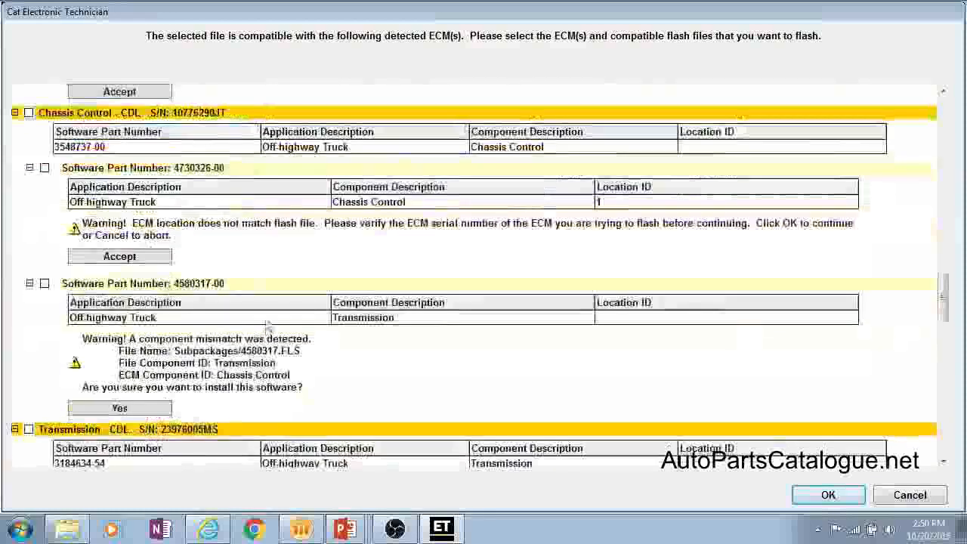
{"action": "left_click", "coordinate": [147, 258]}
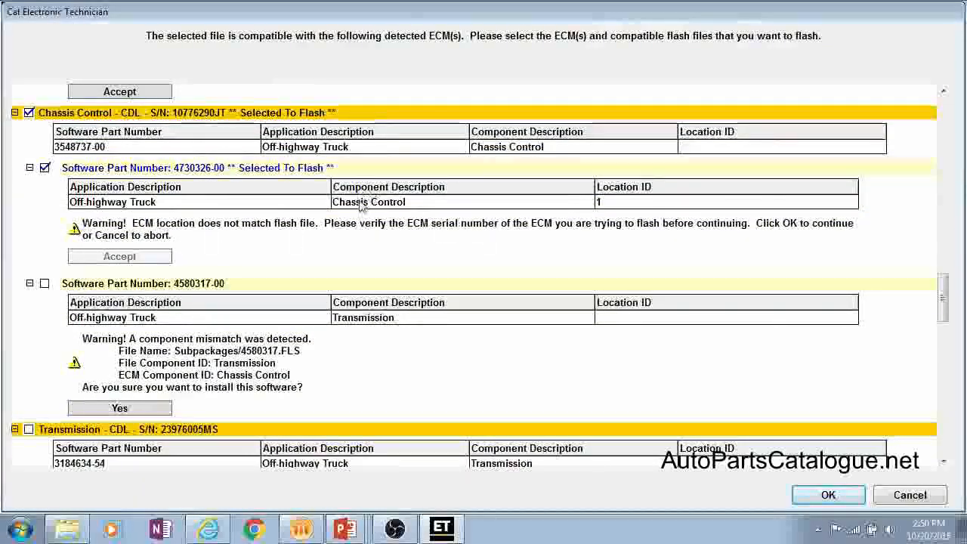
{"action": "scroll", "coordinate": [501, 242], "scroll_direction": "down", "scroll_amount": 3}
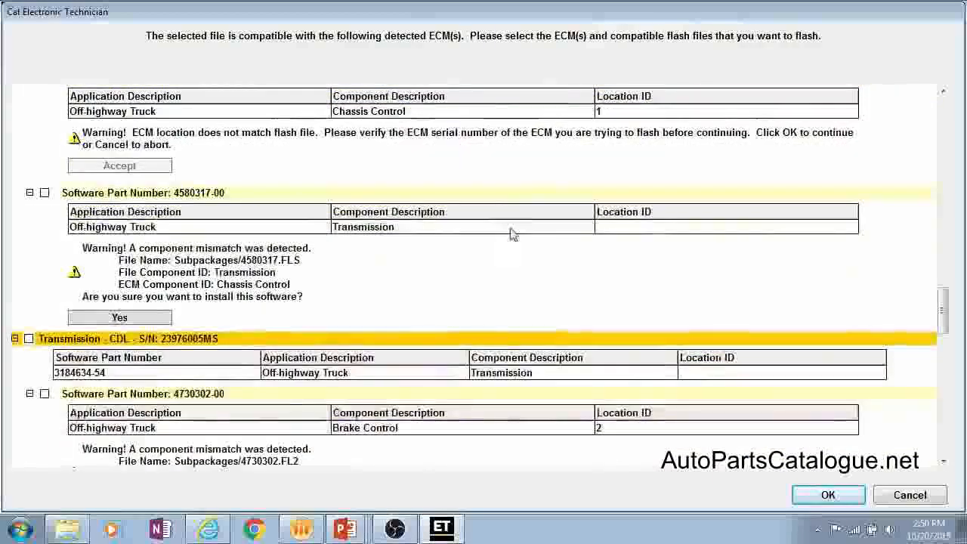
{"action": "scroll", "coordinate": [511, 234], "scroll_direction": "down", "scroll_amount": 7}
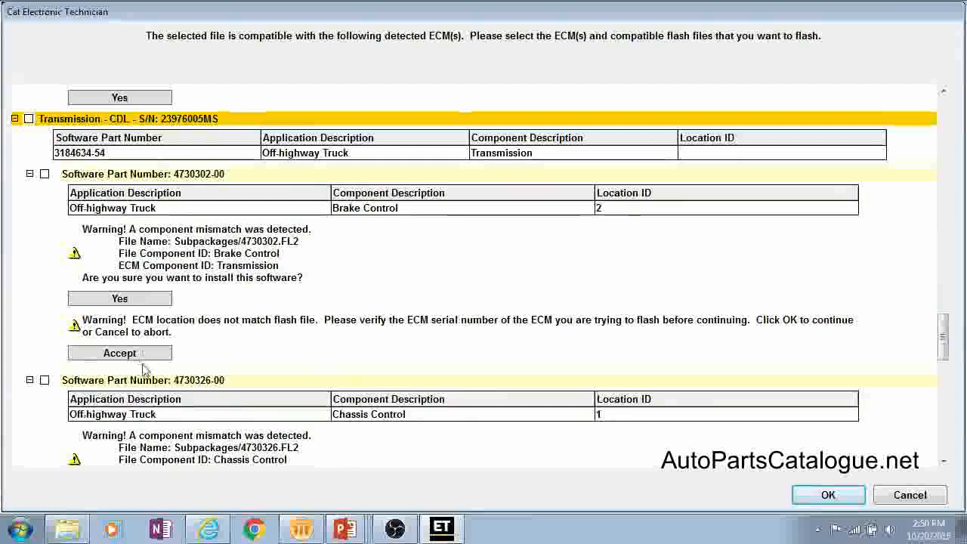
{"action": "scroll", "coordinate": [236, 346], "scroll_direction": "down", "scroll_amount": 3}
{"action": "scroll", "coordinate": [236, 345], "scroll_direction": "down", "scroll_amount": 6}
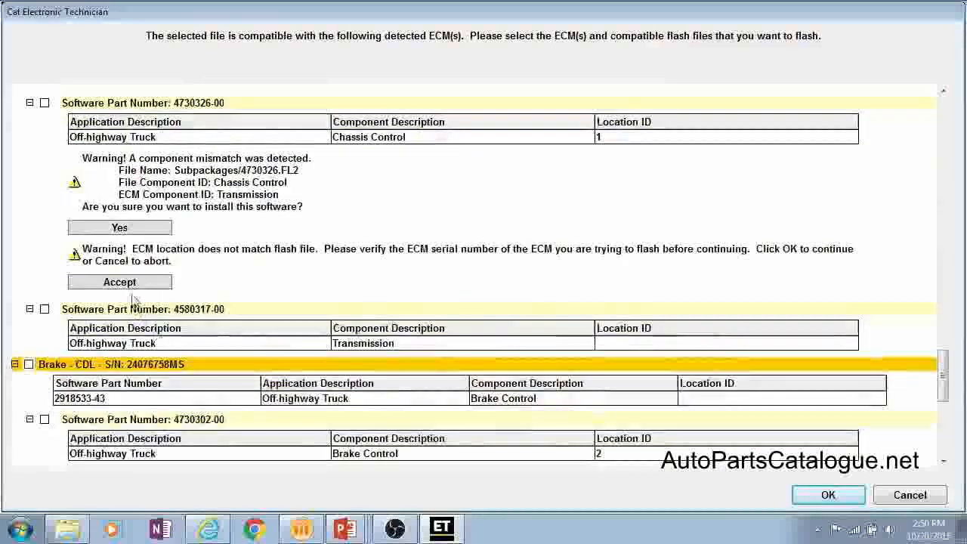
{"action": "left_click", "coordinate": [44, 309]}
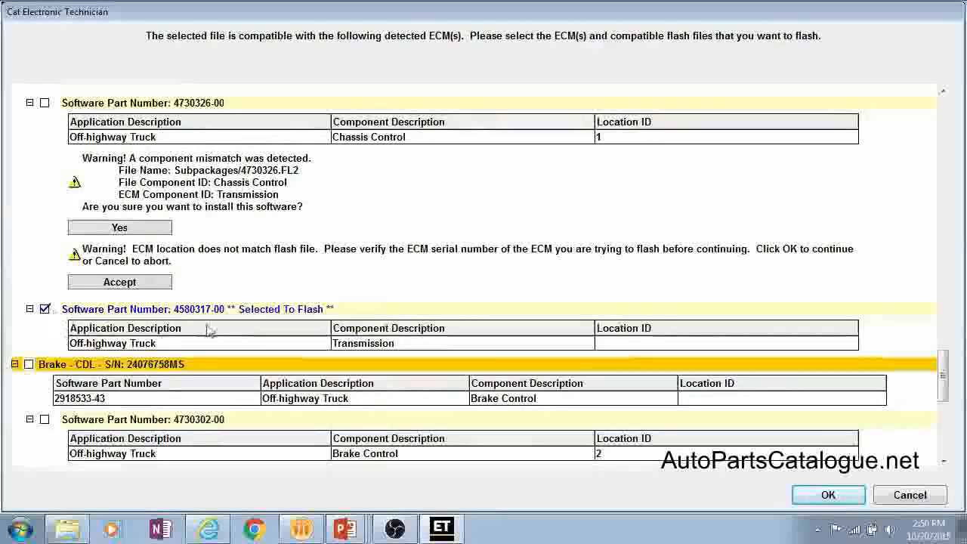
Select software 4730302-00 for Brake, accepting its location mismatch, and confirm the ECM and flash file selection.
{"action": "scroll", "coordinate": [207, 333], "scroll_direction": "down", "scroll_amount": 4}
{"action": "scroll", "coordinate": [207, 332], "scroll_direction": "down", "scroll_amount": 2}
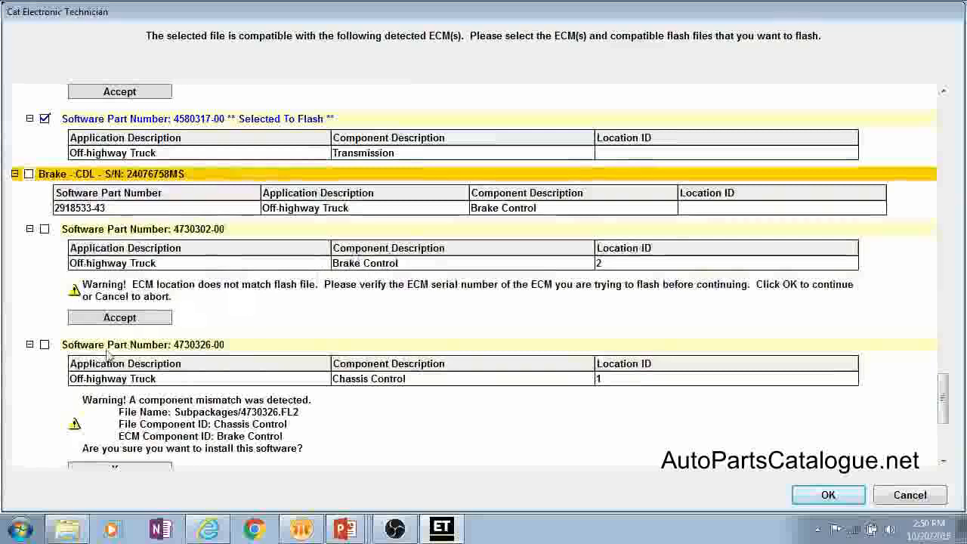
{"action": "left_click", "coordinate": [142, 319]}
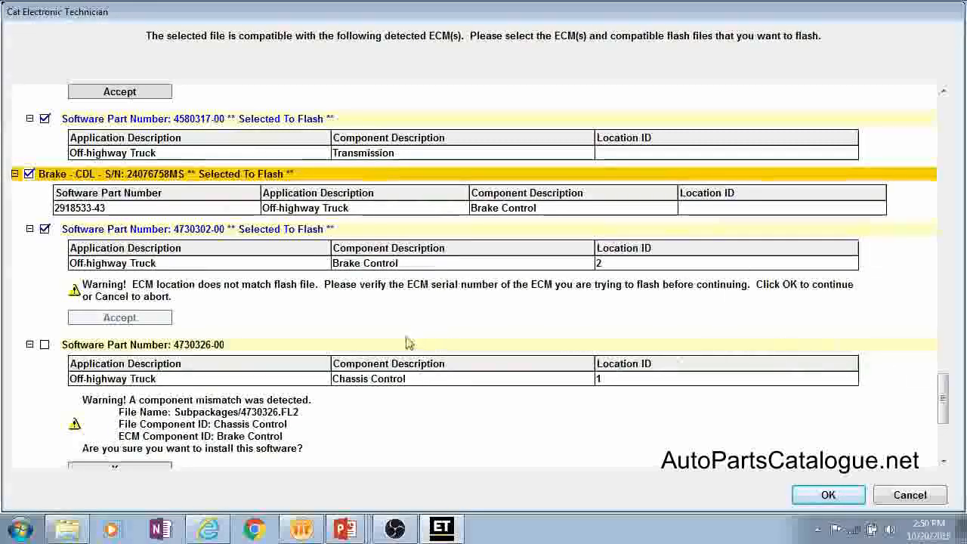
{"action": "scroll", "coordinate": [329, 371], "scroll_direction": "down", "scroll_amount": 6}
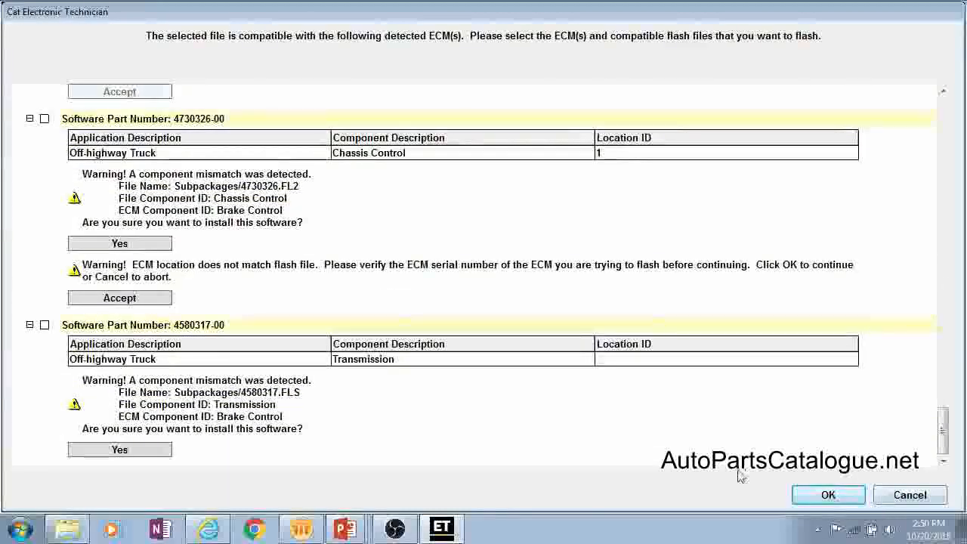
{"action": "left_click", "coordinate": [830, 497]}
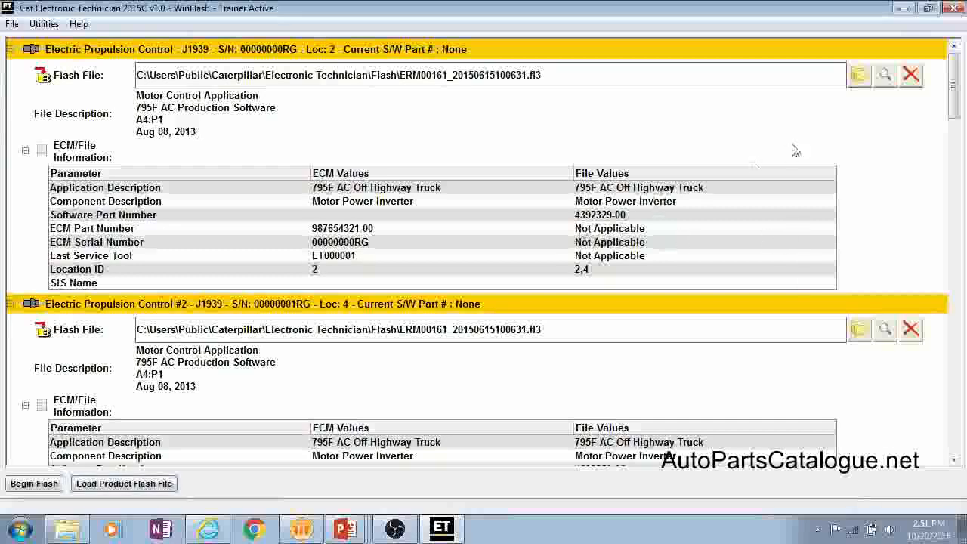
Review the flash files assigned to the ECMs and compare the VIMS Application entry with the Service Information System list.
{"action": "scroll", "coordinate": [688, 331], "scroll_direction": "down", "scroll_amount": 15}
{"action": "scroll", "coordinate": [624, 325], "scroll_direction": "down", "scroll_amount": 7}
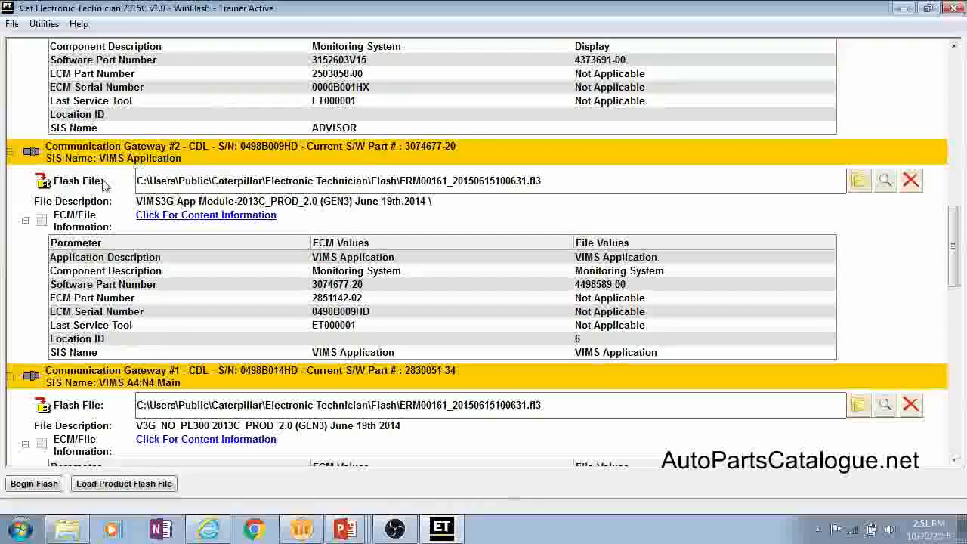
{"action": "left_click", "coordinate": [209, 530]}
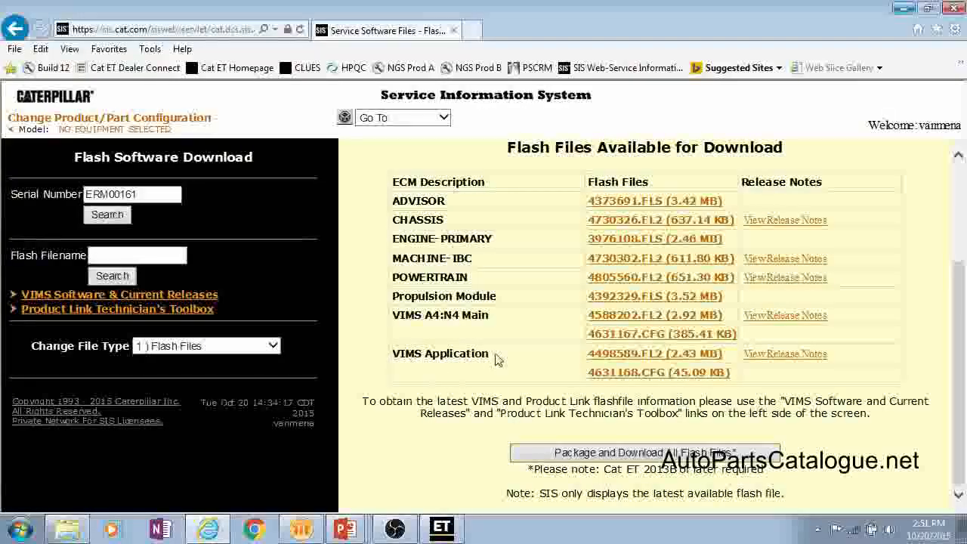
{"action": "left_click", "coordinate": [903, 8]}
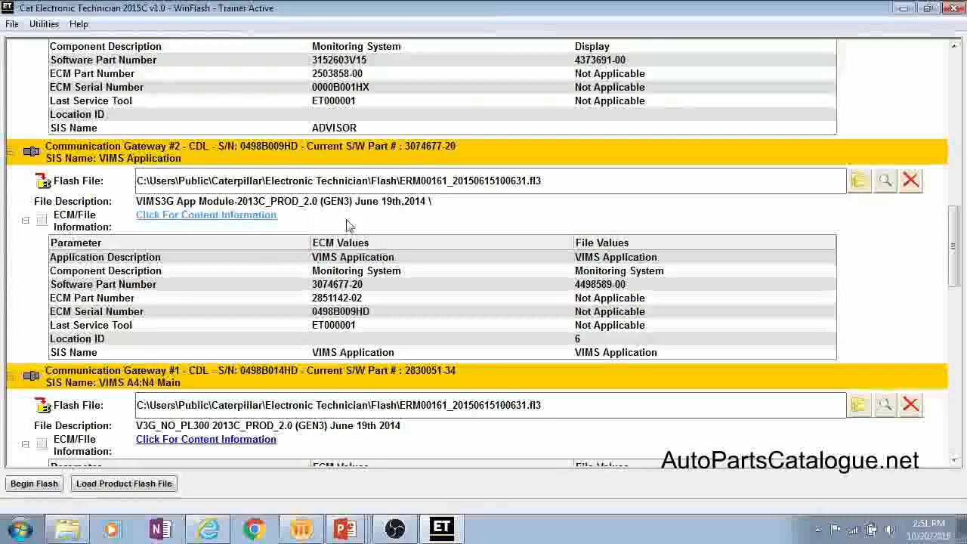
Read the content information for Communication Gateway #2's flash file, then close the duplicate release notes page and return to WinFlash.
{"action": "left_click", "coordinate": [216, 218]}
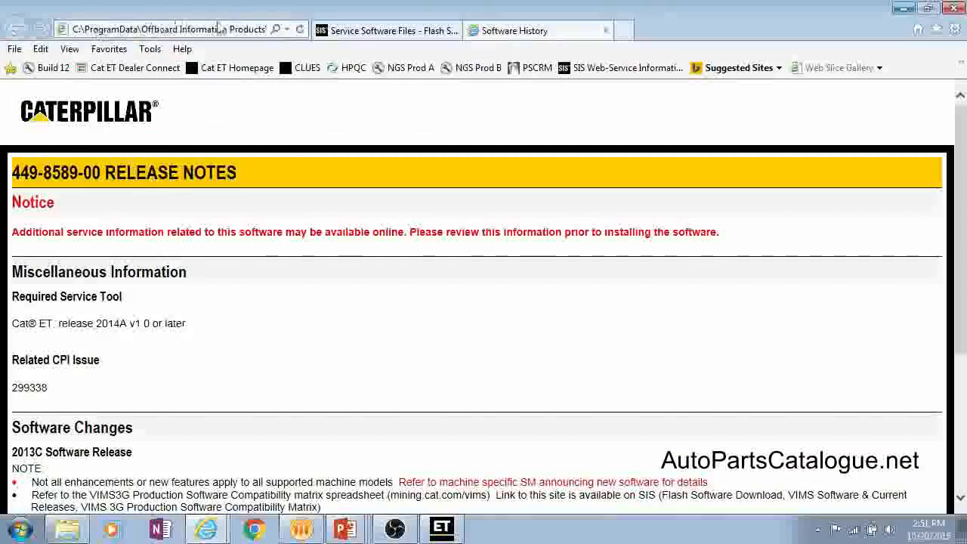
{"action": "scroll", "coordinate": [317, 338], "scroll_direction": "down", "scroll_amount": 3}
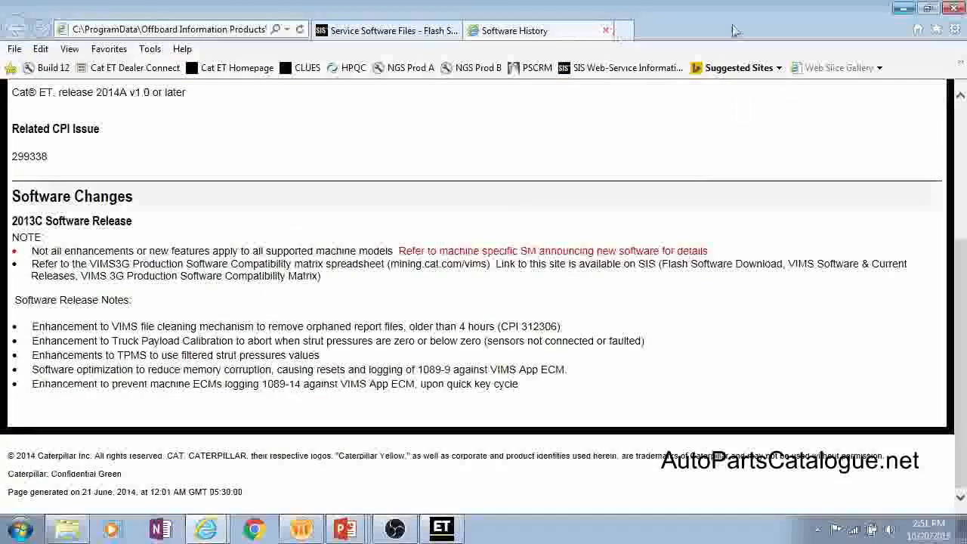
{"action": "left_click", "coordinate": [904, 9]}
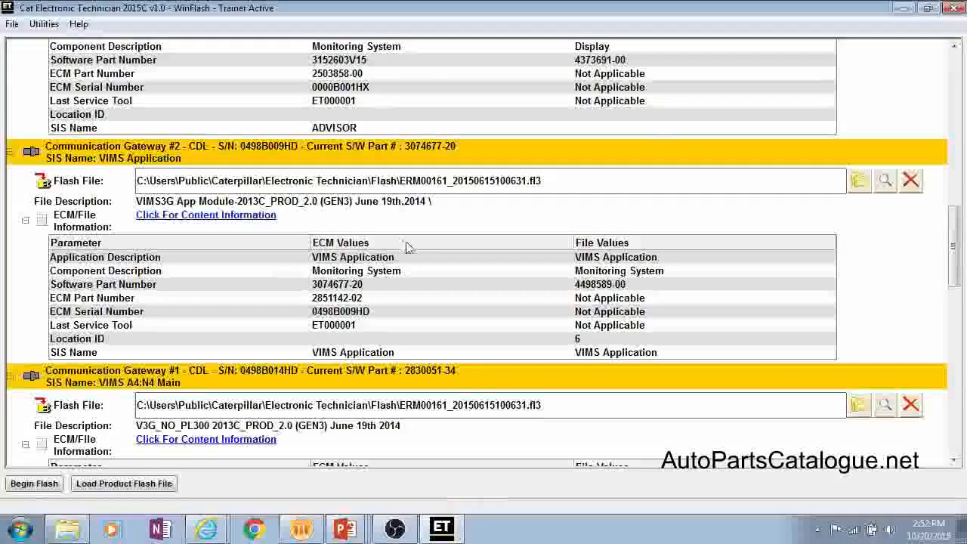
{"action": "left_click", "coordinate": [501, 219]}
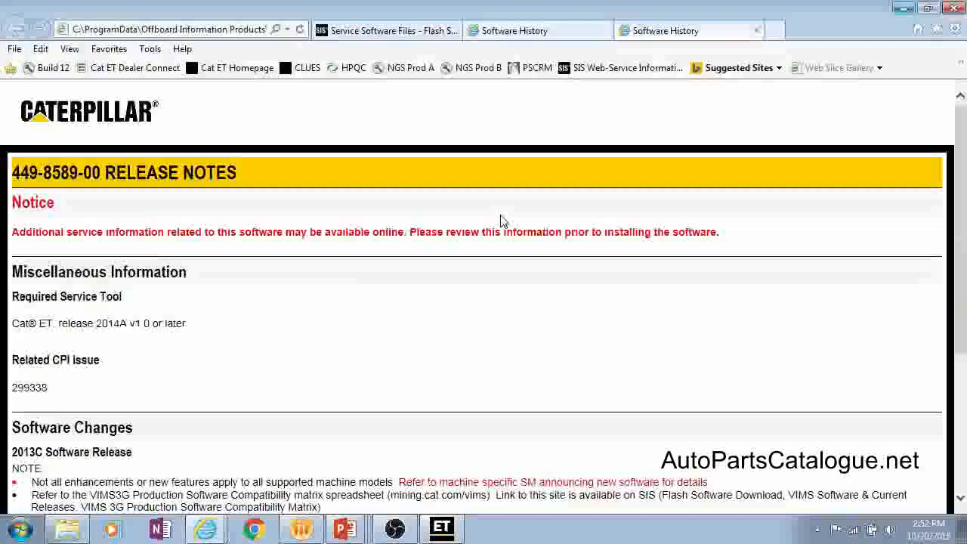
{"action": "left_click", "coordinate": [756, 31]}
{"action": "left_click", "coordinate": [905, 10]}
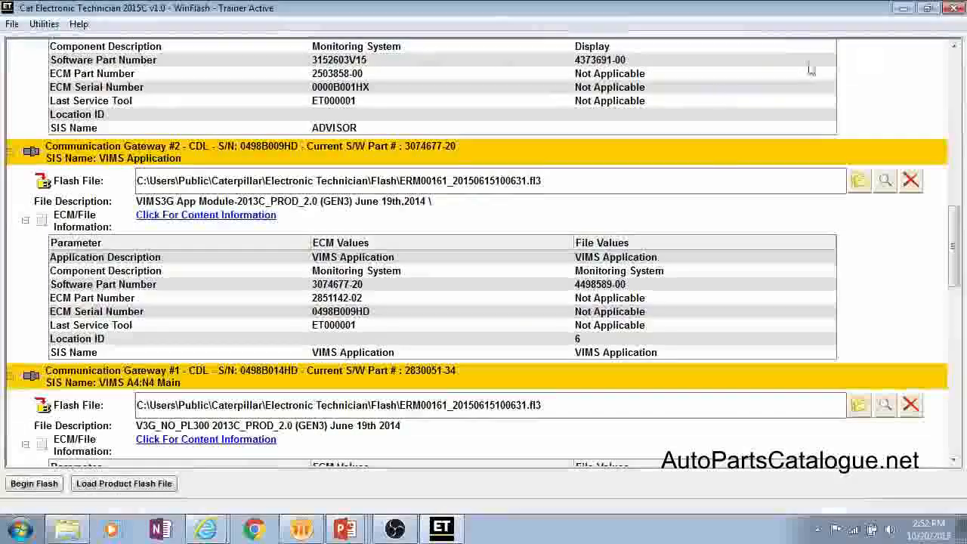
Begin the flash and move the Engine ECM to first place in the flashing order.
{"action": "scroll", "coordinate": [371, 452], "scroll_direction": "down", "scroll_amount": 3}
{"action": "left_click", "coordinate": [46, 488]}
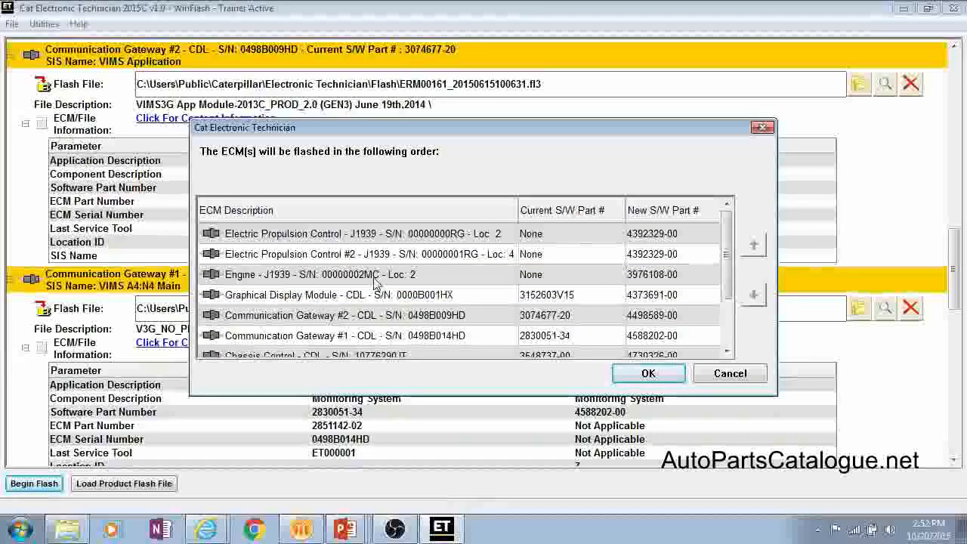
{"action": "left_click", "coordinate": [341, 280]}
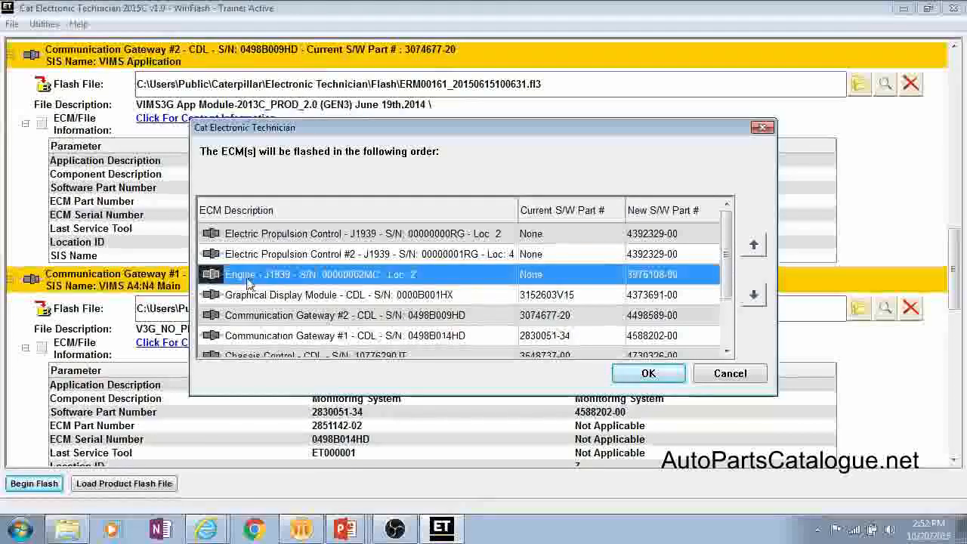
{"action": "left_click", "coordinate": [755, 246]}
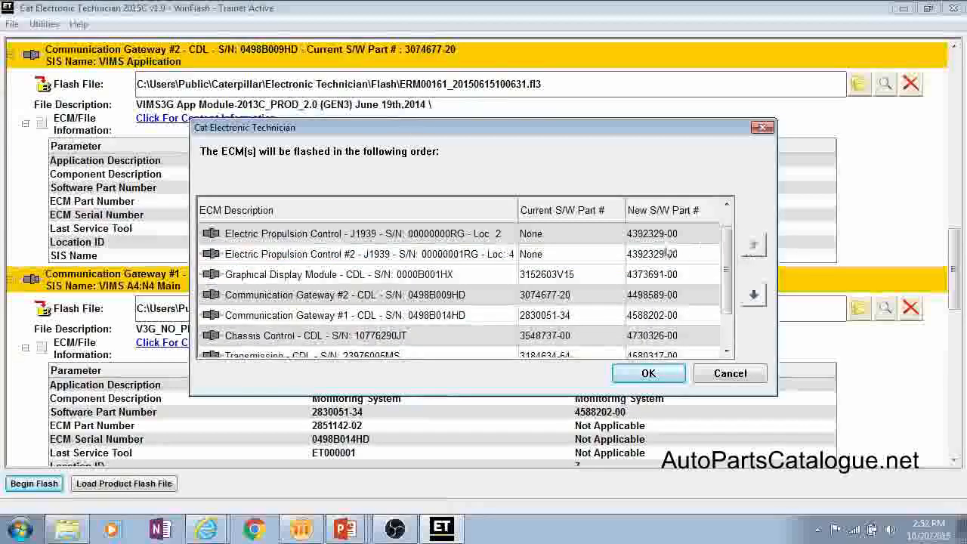
{"action": "left_click_drag", "start_coordinate": [727, 244], "coordinate": [727, 216]}
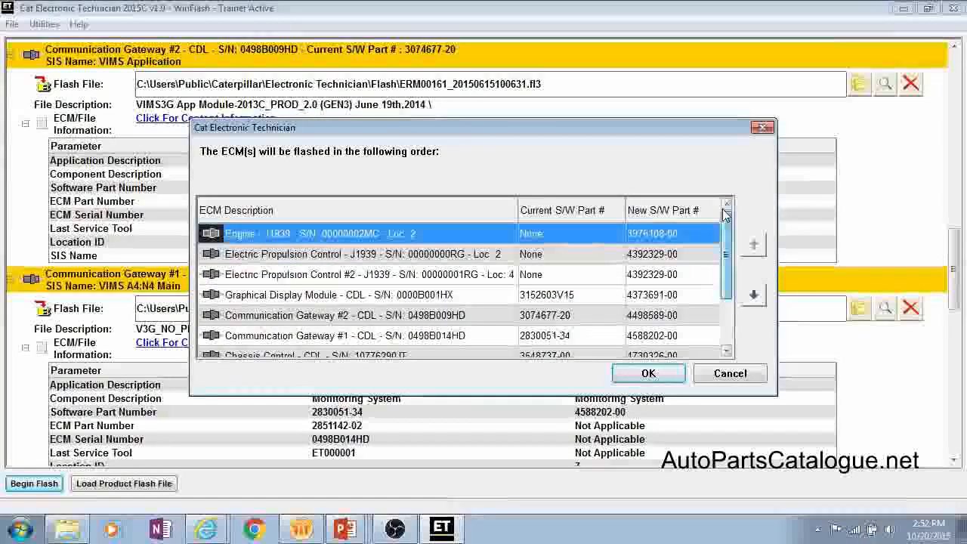
Move the Graphical Display Module below Communication Gateway #1 in the flashing order and start flashing the ECMs.
{"action": "left_click", "coordinate": [286, 300]}
{"action": "left_click", "coordinate": [755, 296]}
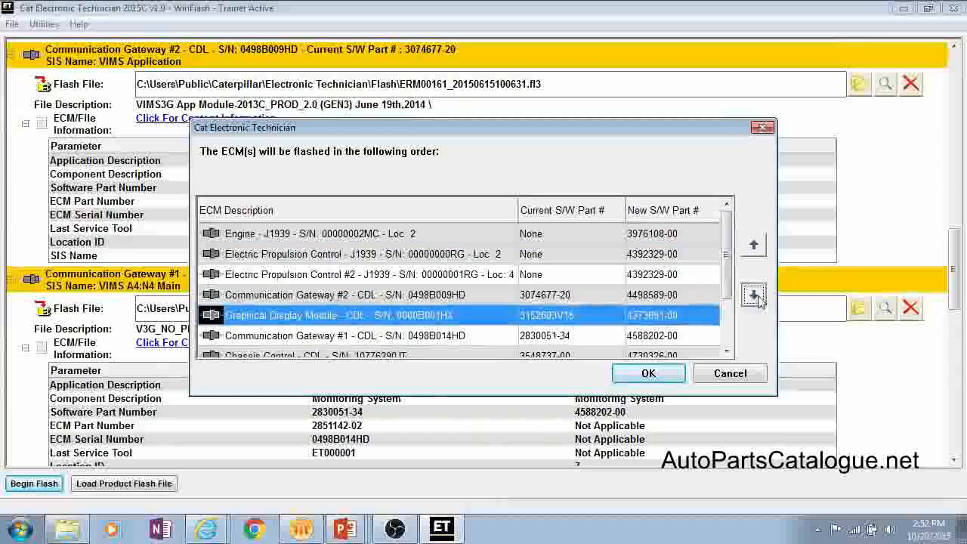
{"action": "left_click", "coordinate": [756, 296]}
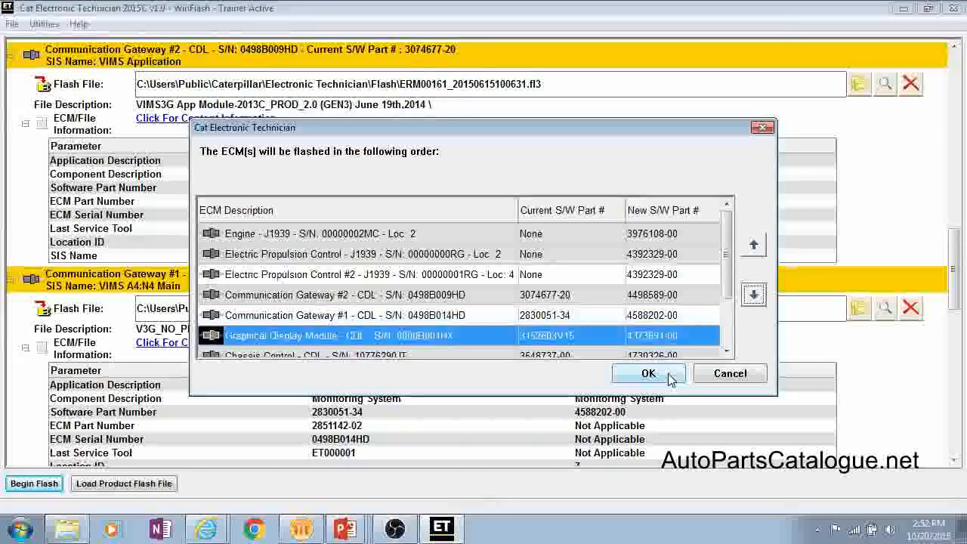
{"action": "left_click", "coordinate": [669, 377]}
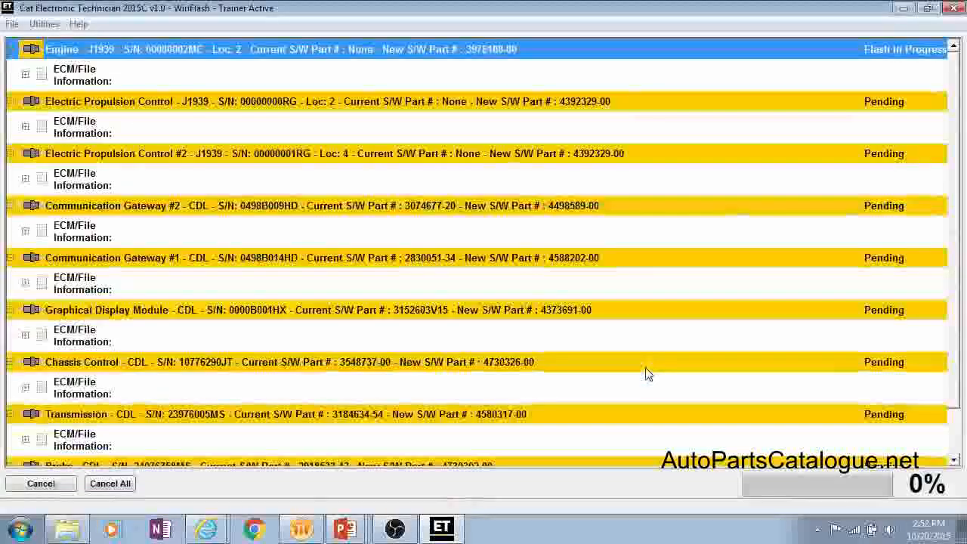